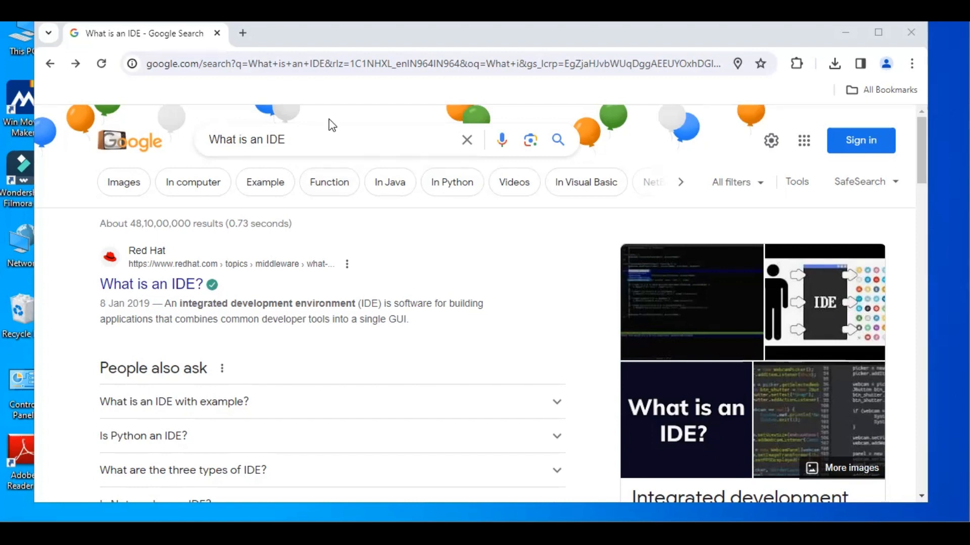
Search Google for "vs code download" and open the official Visual Studio Code download page
{"action": "left_click", "coordinate": [325, 136]}
{"action": "key", "text": "BackSpace"}
{"action": "key", "text": "BackSpace"}
{"action": "key", "text": "BackSpace"}
{"action": "key", "text": "BackSpace"}
{"action": "key", "text": "BackSpace"}
{"action": "key", "text": "BackSpace"}
{"action": "key", "text": "BackSpace"}
{"action": "key", "text": "BackSpace"}
{"action": "key", "text": "BackSpace"}
{"action": "key", "text": "BackSpace"}
{"action": "key", "text": "BackSpace"}
{"action": "key", "text": "BackSpace"}
{"action": "key", "text": "BackSpace"}
{"action": "key", "text": "BackSpace"}
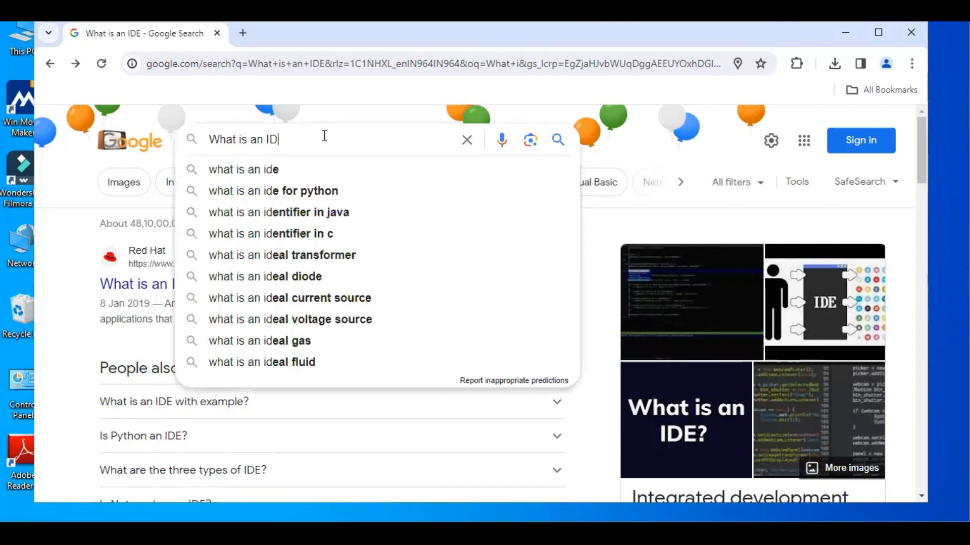
{"action": "type", "text": "vs"}
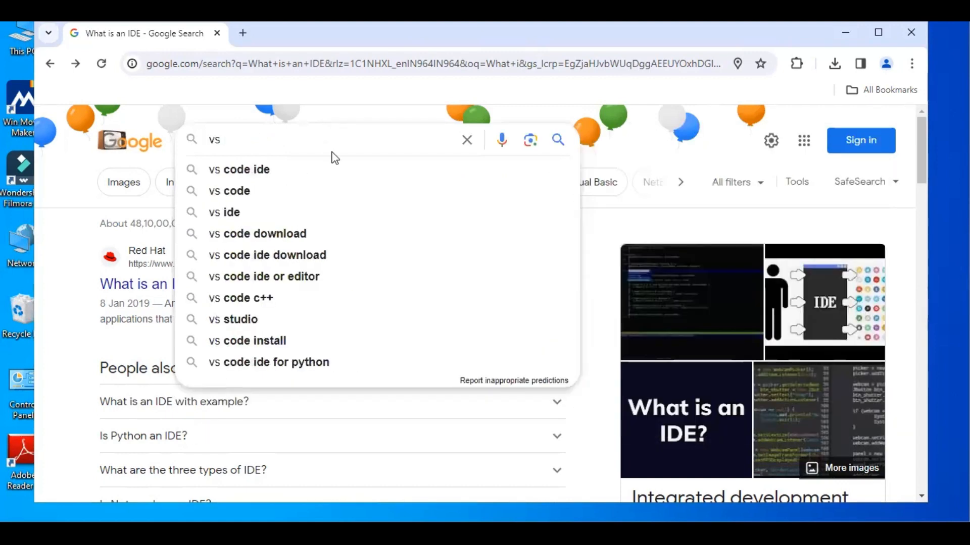
{"action": "left_click", "coordinate": [276, 237]}
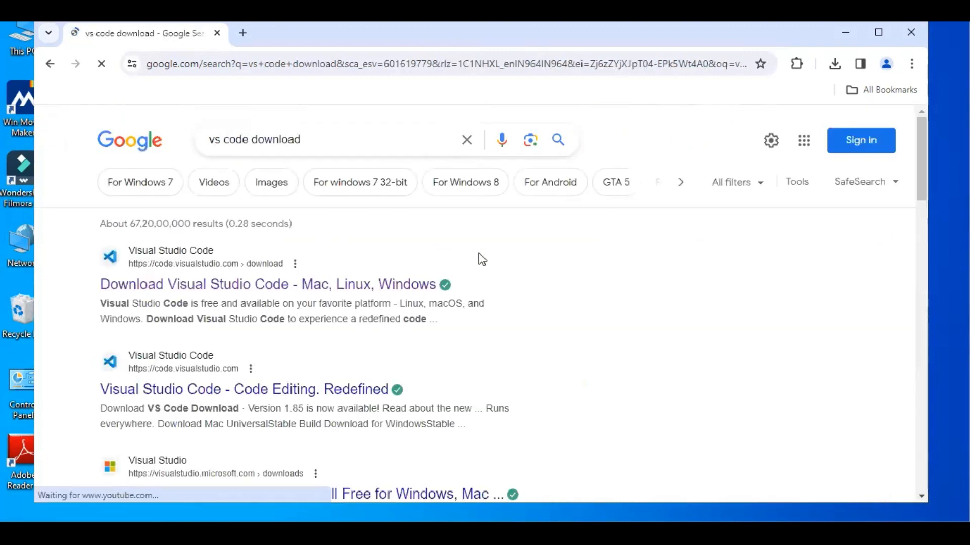
{"action": "left_click", "coordinate": [222, 285]}
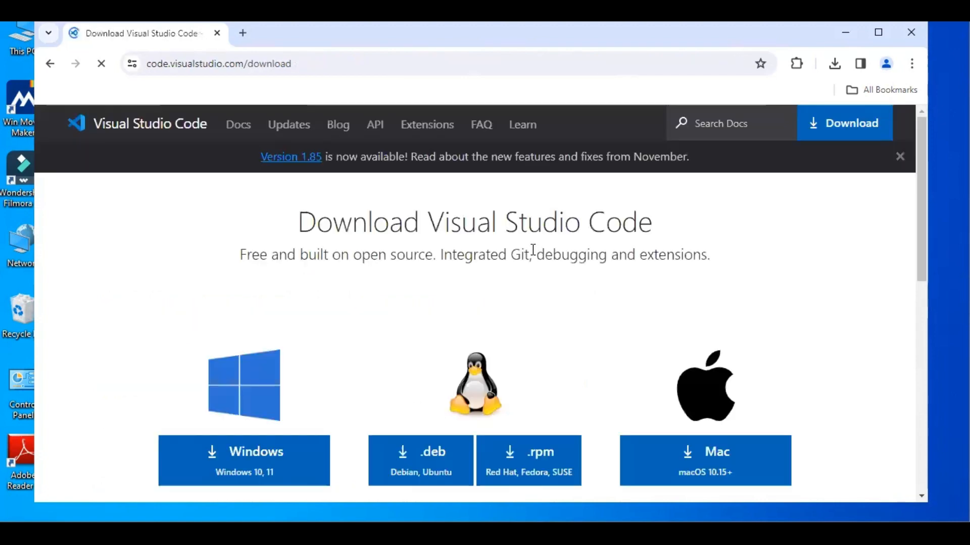
Download the Visual Studio Code installer for Windows 10, 11
{"action": "scroll", "coordinate": [137, 294], "scroll_direction": "down", "scroll_amount": 2}
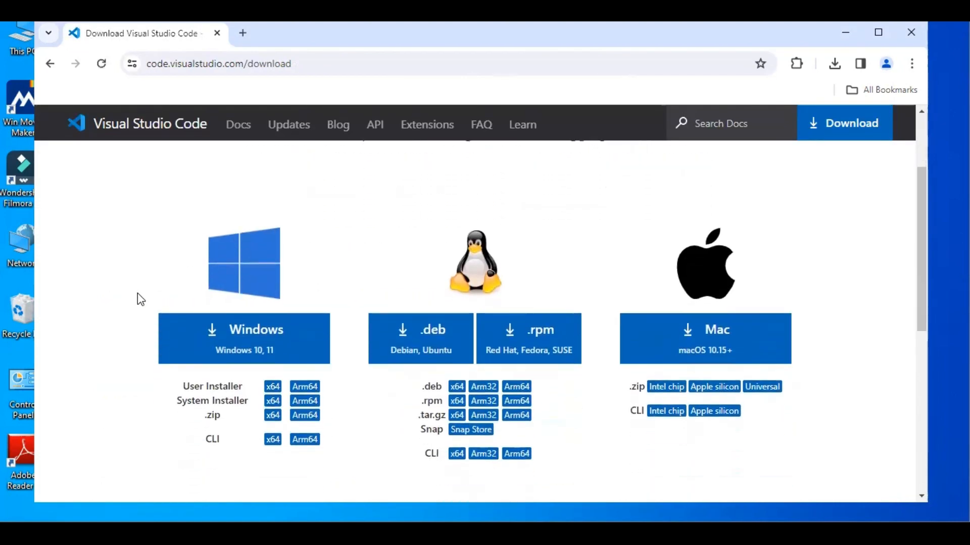
{"action": "scroll", "coordinate": [138, 293], "scroll_direction": "up", "scroll_amount": 2}
{"action": "scroll", "coordinate": [137, 294], "scroll_direction": "down", "scroll_amount": 1}
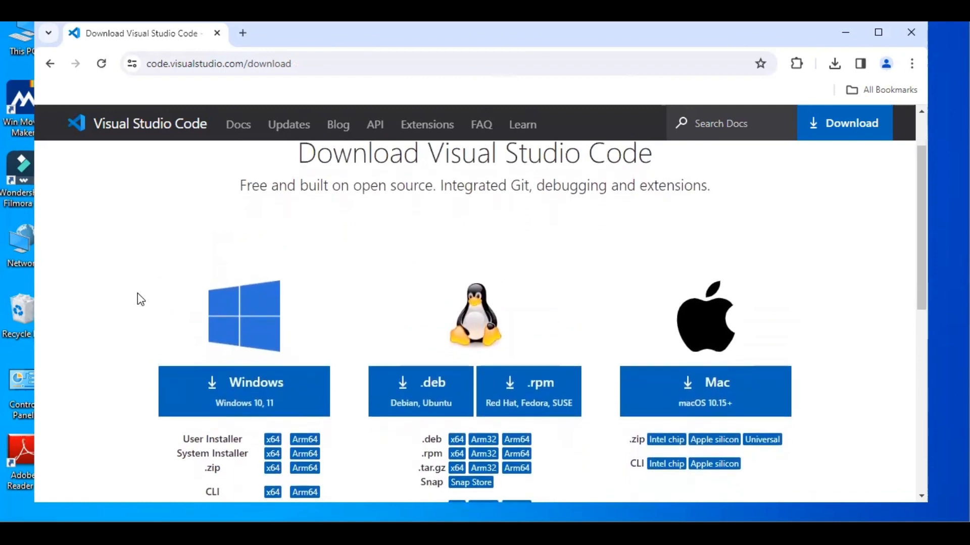
{"action": "scroll", "coordinate": [138, 293], "scroll_direction": "down", "scroll_amount": 1}
{"action": "scroll", "coordinate": [141, 299], "scroll_direction": "down", "scroll_amount": 1}
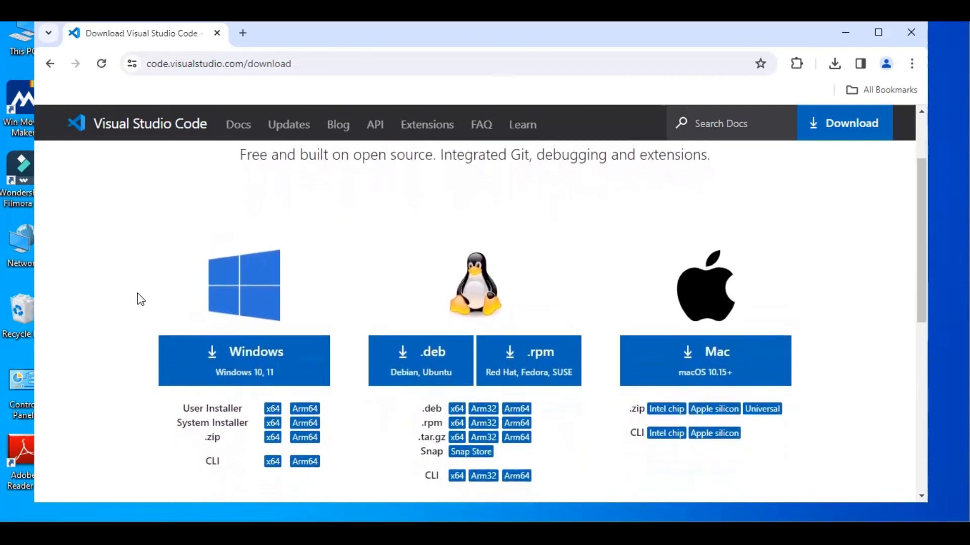
{"action": "scroll", "coordinate": [138, 293], "scroll_direction": "down", "scroll_amount": 2}
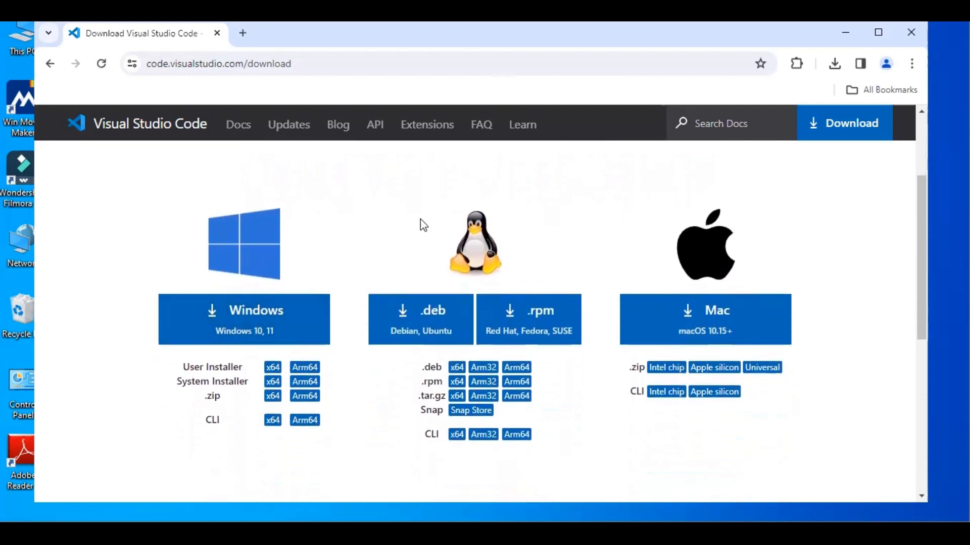
{"action": "scroll", "coordinate": [626, 235], "scroll_direction": "up", "scroll_amount": 2}
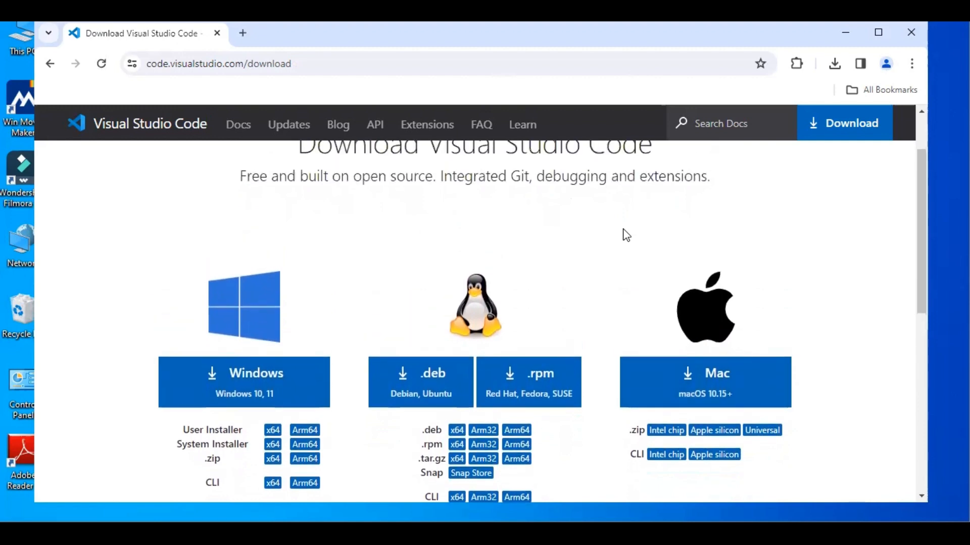
{"action": "scroll", "coordinate": [626, 234], "scroll_direction": "down", "scroll_amount": 1}
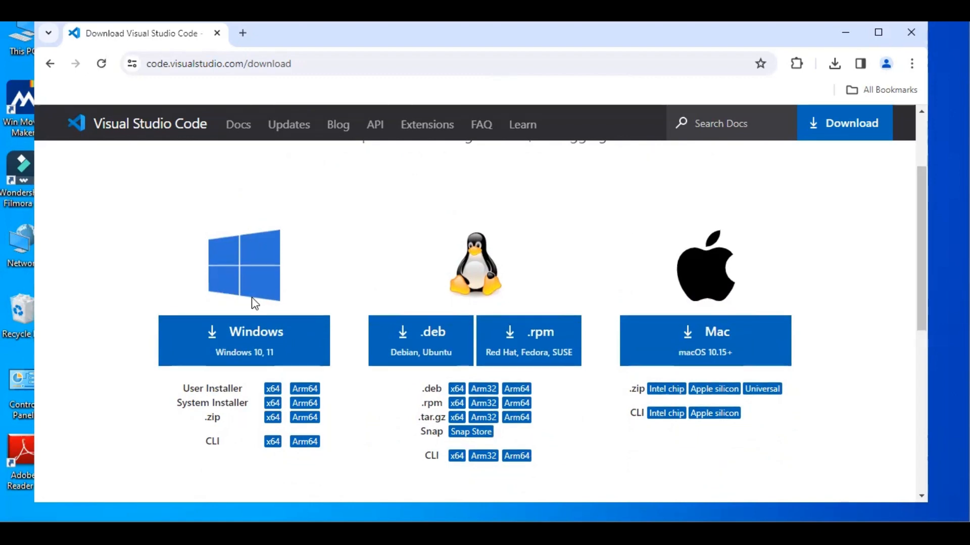
{"action": "left_click", "coordinate": [241, 348]}
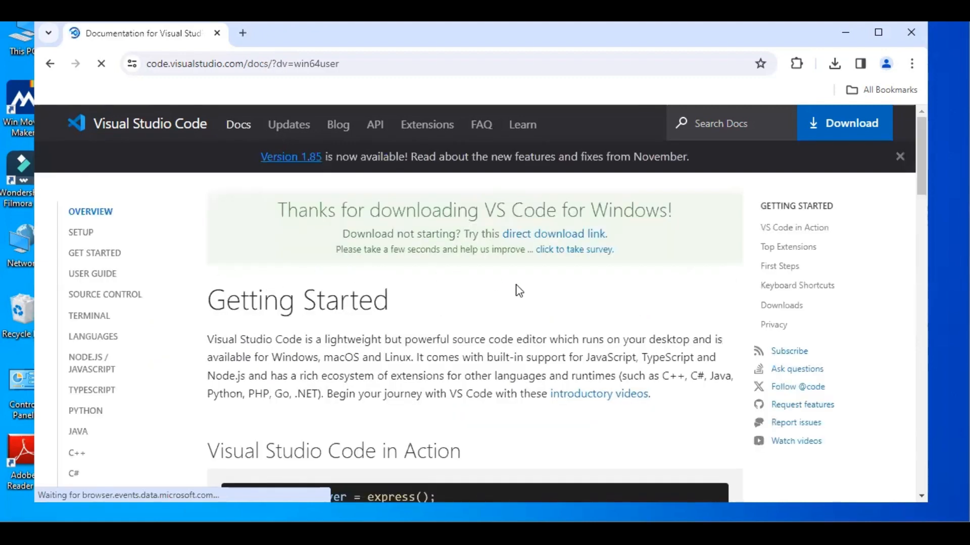
{"action": "scroll", "coordinate": [597, 287], "scroll_direction": "down", "scroll_amount": 1}
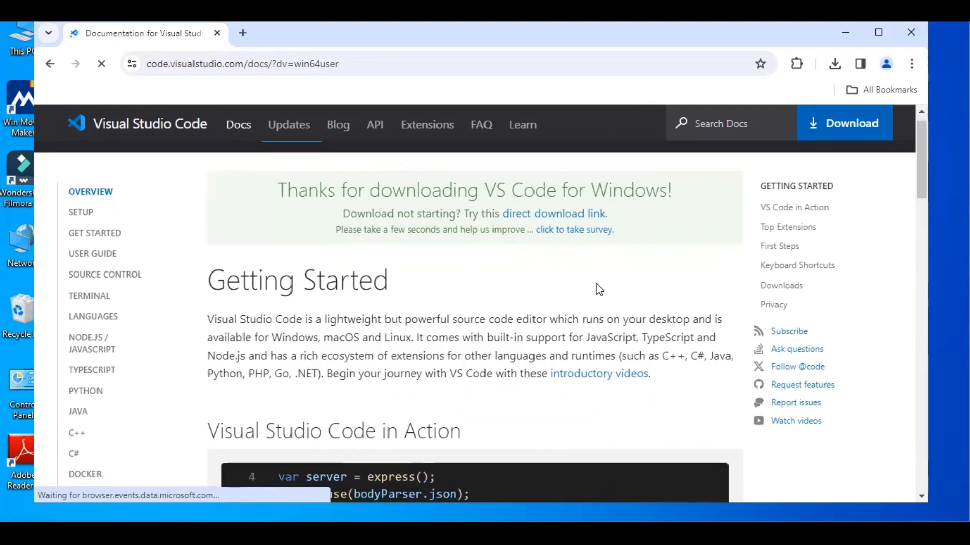
{"action": "scroll", "coordinate": [596, 289], "scroll_direction": "down", "scroll_amount": 1}
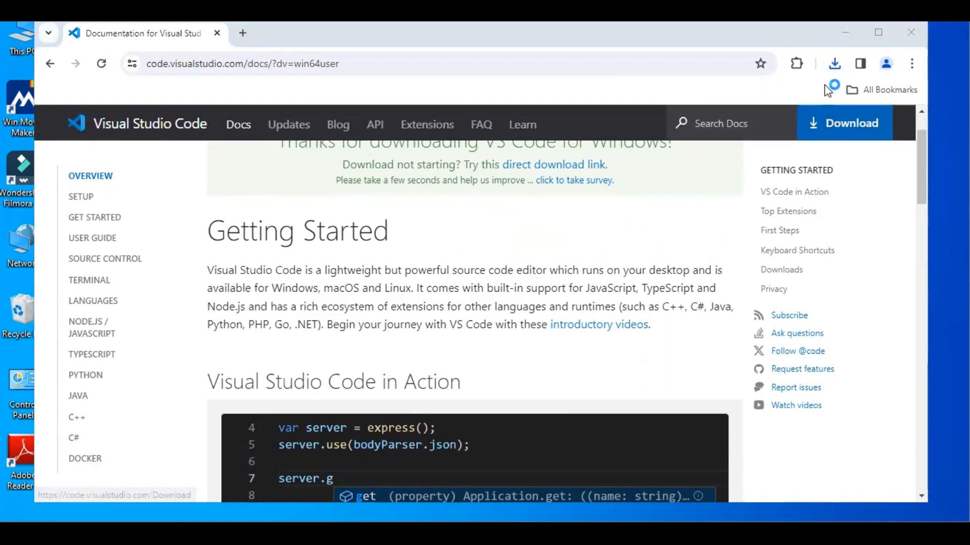
Minimize the browser and accept the license agreement in the Visual Studio Code setup wizard
{"action": "left_click", "coordinate": [848, 34]}
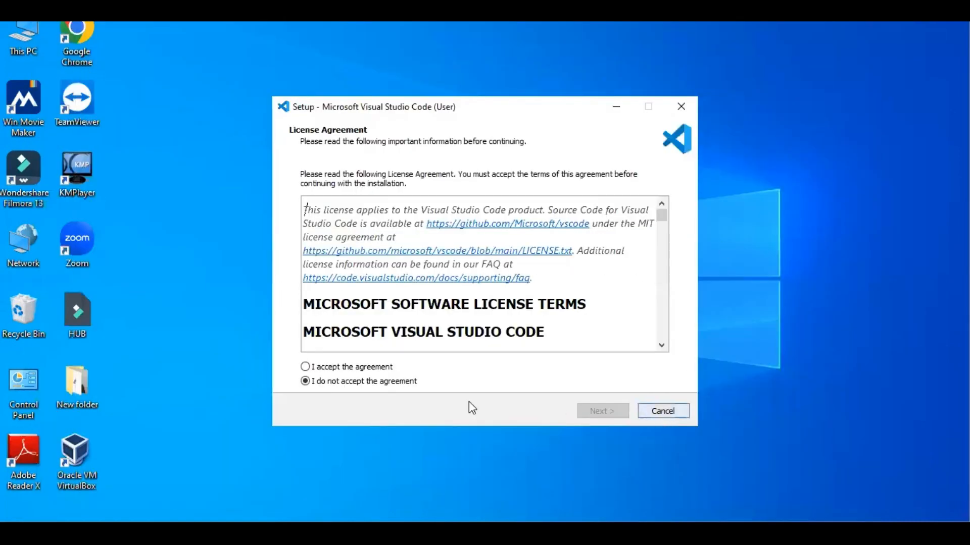
{"action": "left_click", "coordinate": [359, 367]}
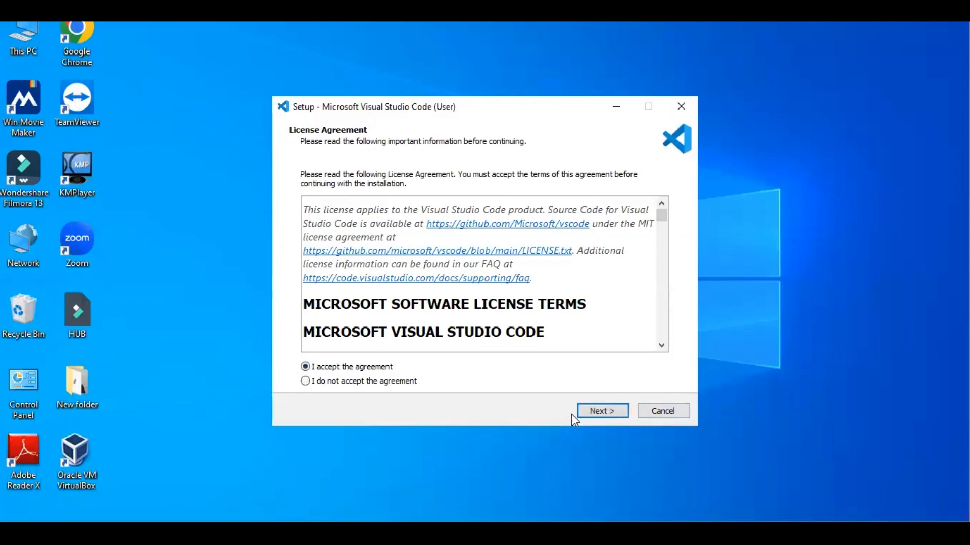
{"action": "left_click", "coordinate": [590, 408]}
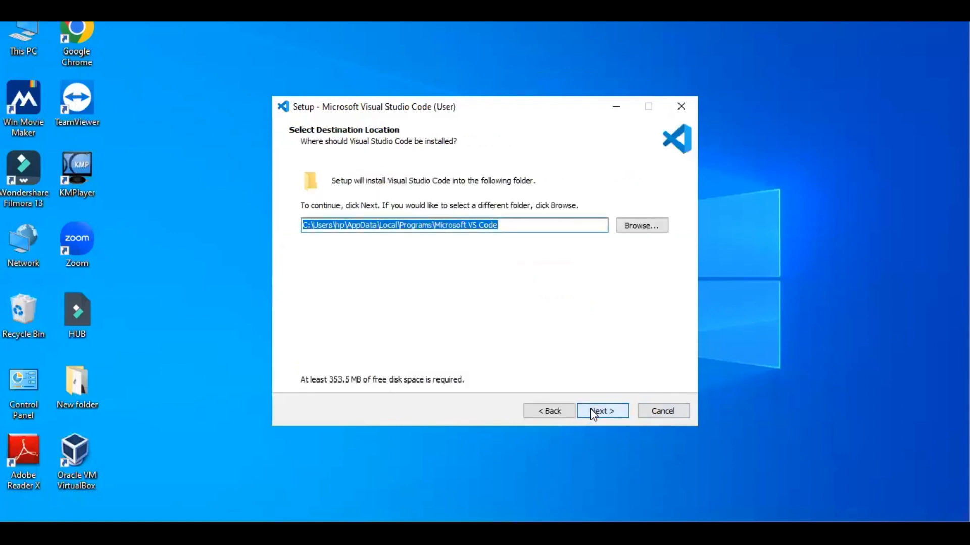
Install Visual Studio Code with the default folders and a desktop icon, and launch it when setup finishes
{"action": "left_click", "coordinate": [593, 412]}
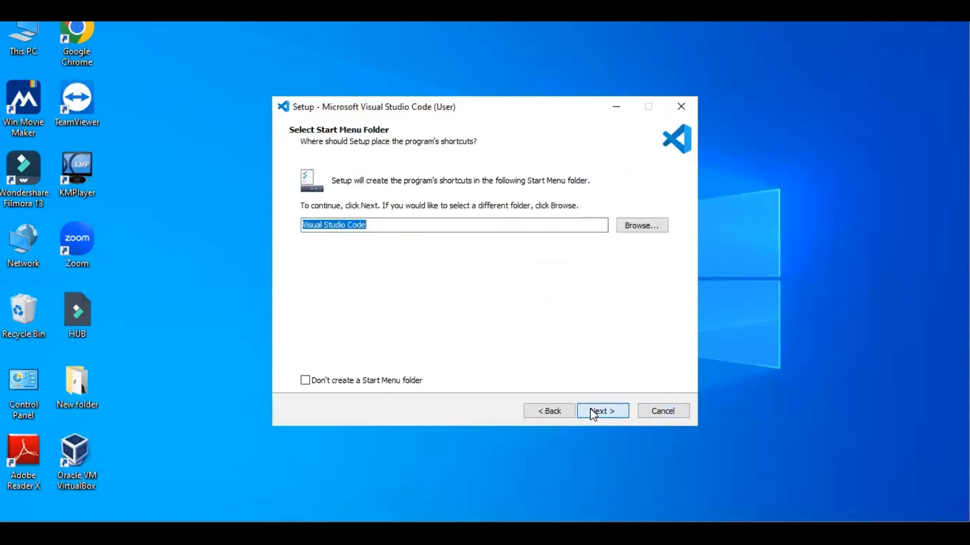
{"action": "left_click", "coordinate": [592, 411]}
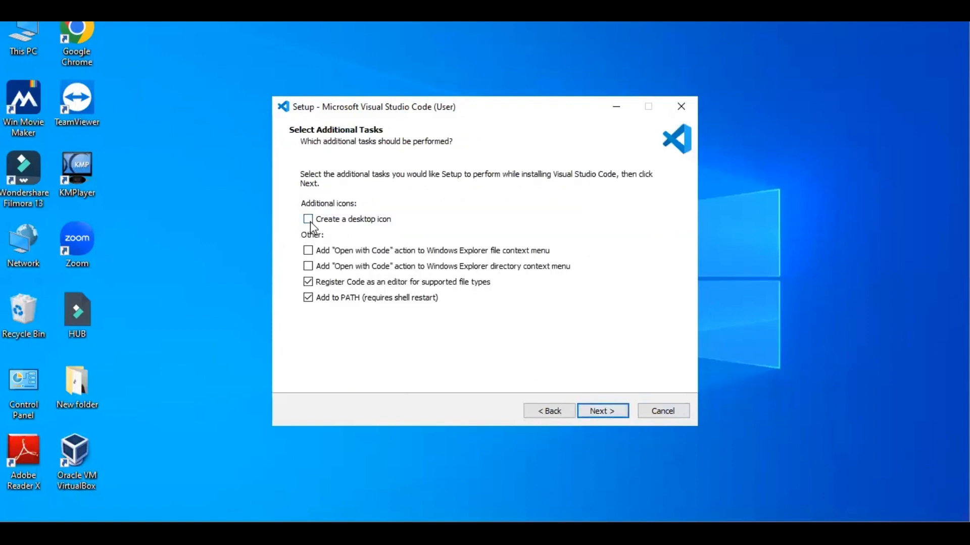
{"action": "left_click", "coordinate": [592, 409]}
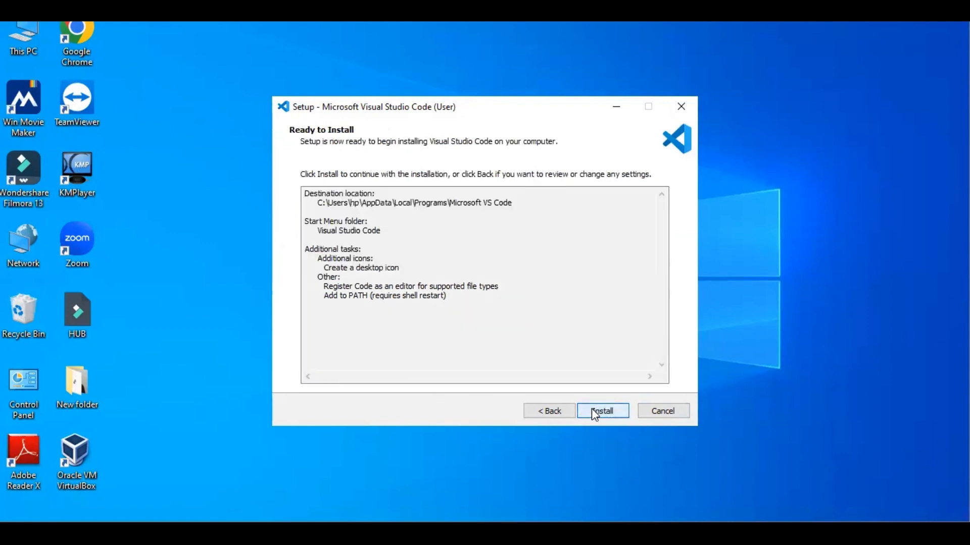
{"action": "left_click", "coordinate": [592, 409]}
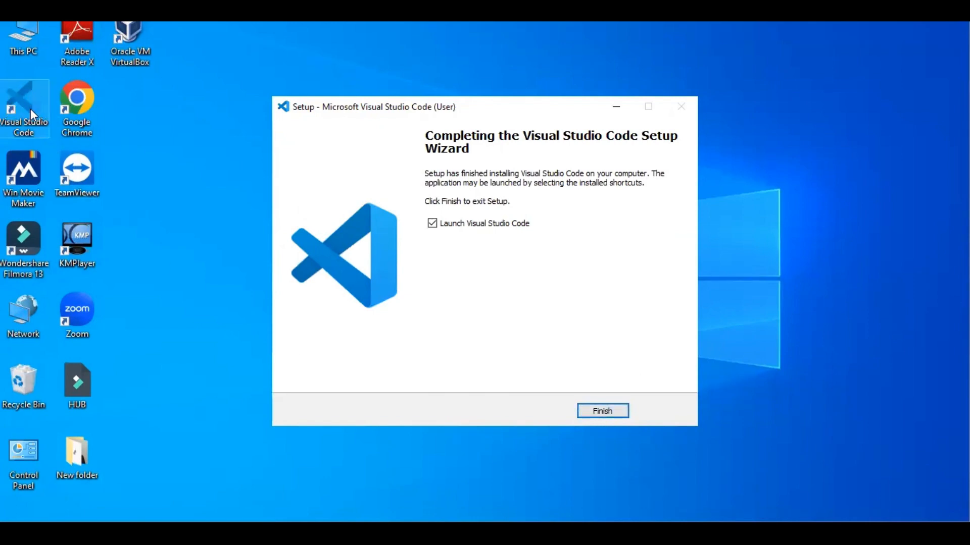
{"action": "left_click", "coordinate": [607, 412]}
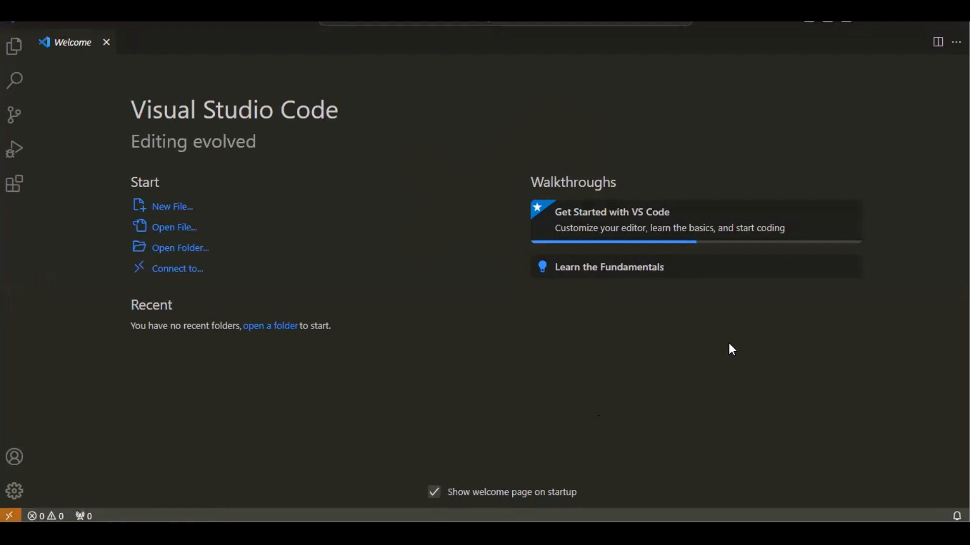
Close the Welcome page and start opening a folder, browsing to C:\Users\hp
{"action": "left_click", "coordinate": [107, 43]}
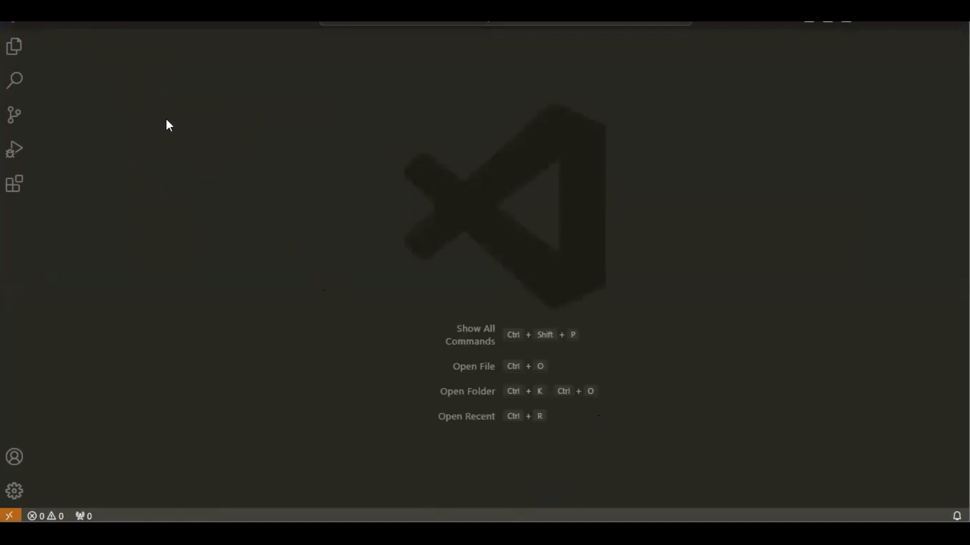
{"action": "left_click", "coordinate": [15, 49]}
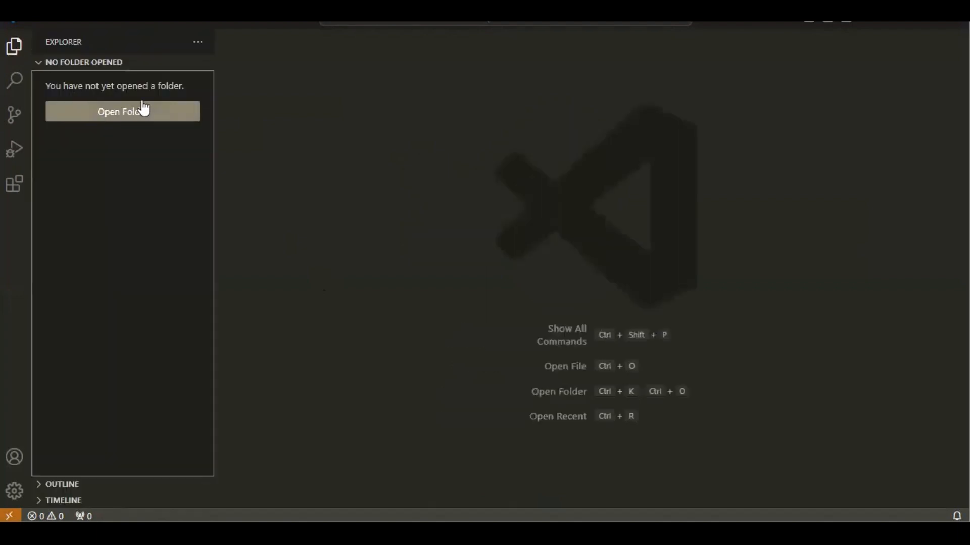
{"action": "left_click", "coordinate": [124, 119]}
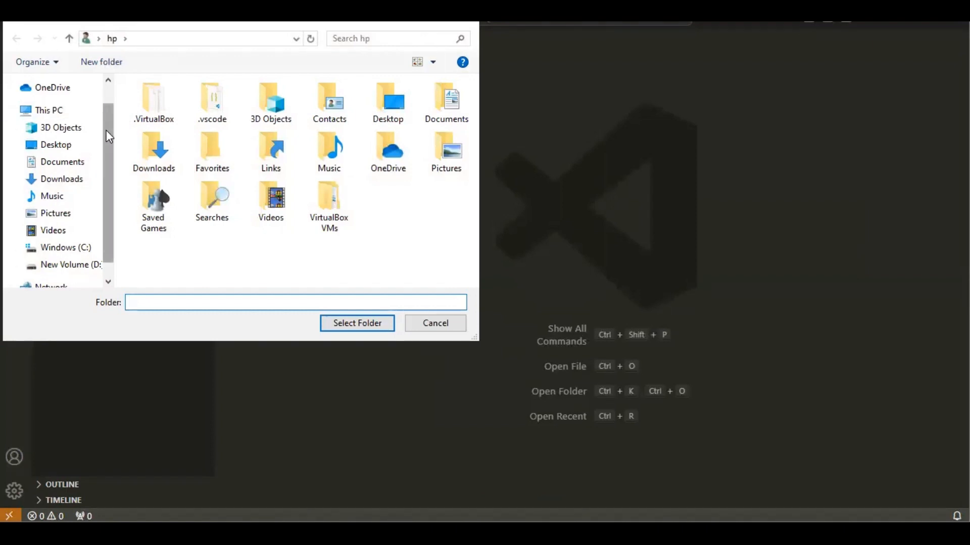
{"action": "left_click_drag", "start_coordinate": [106, 130], "coordinate": [106, 146]}
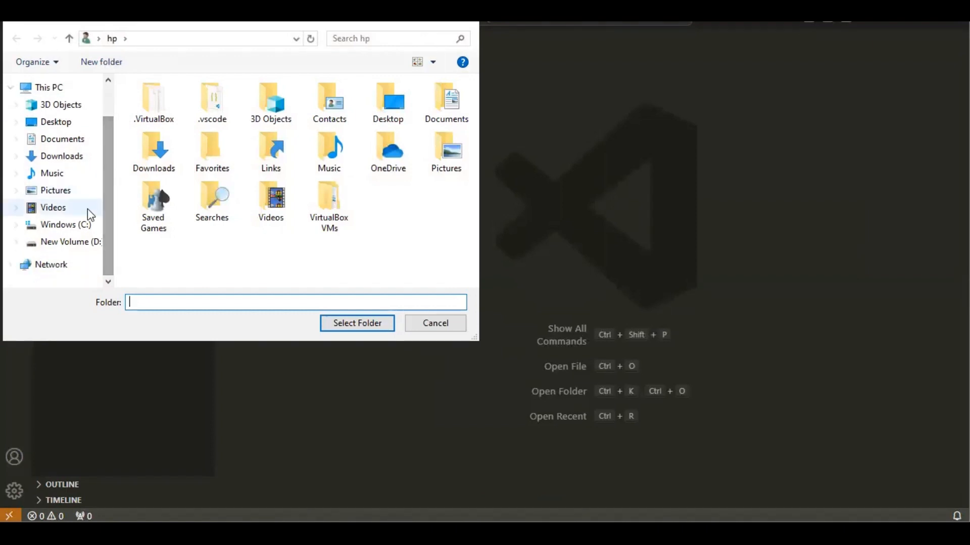
{"action": "left_click", "coordinate": [80, 230]}
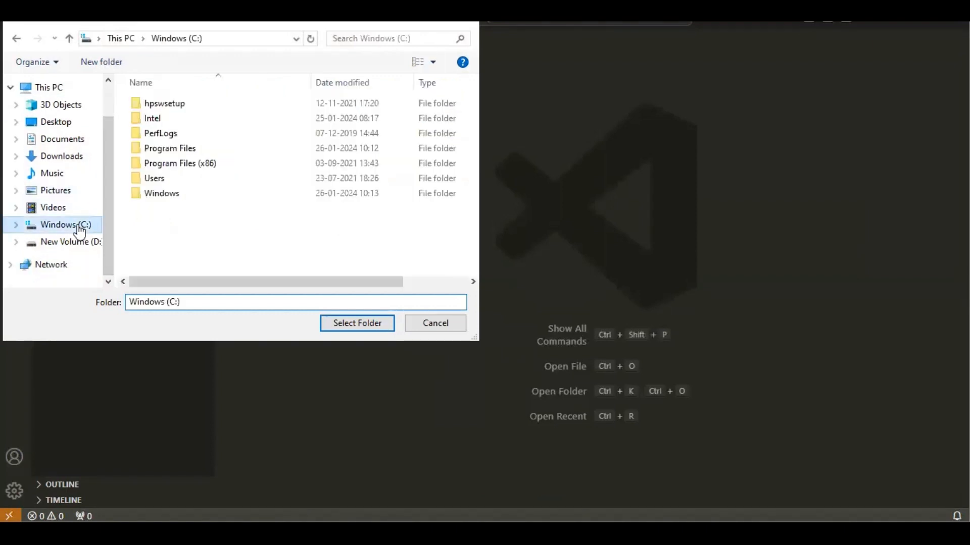
{"action": "double_click", "coordinate": [166, 182]}
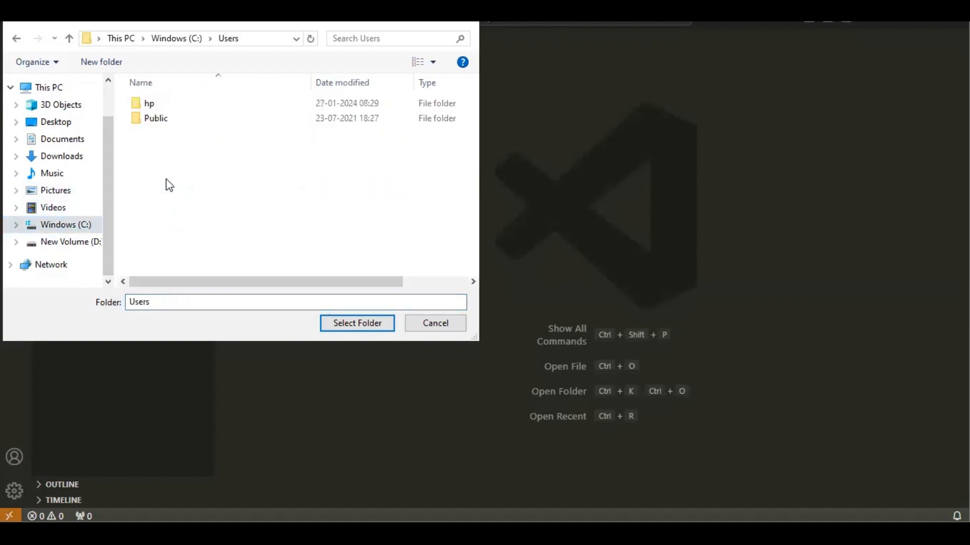
{"action": "double_click", "coordinate": [150, 104]}
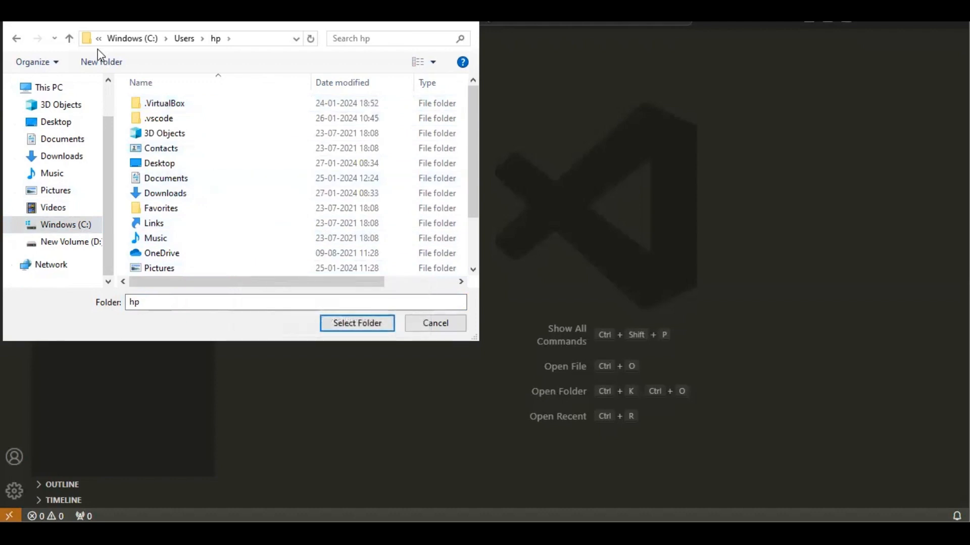
Create a new folder named "My Python Project" inside the hp user folder
{"action": "left_click", "coordinate": [101, 62]}
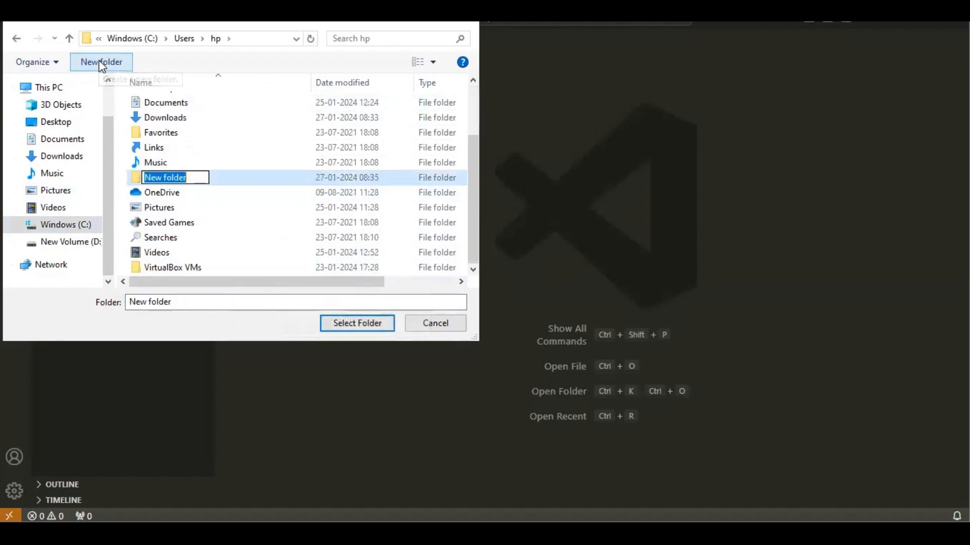
{"action": "key", "text": "BackSpace"}
{"action": "type", "text": "M"}
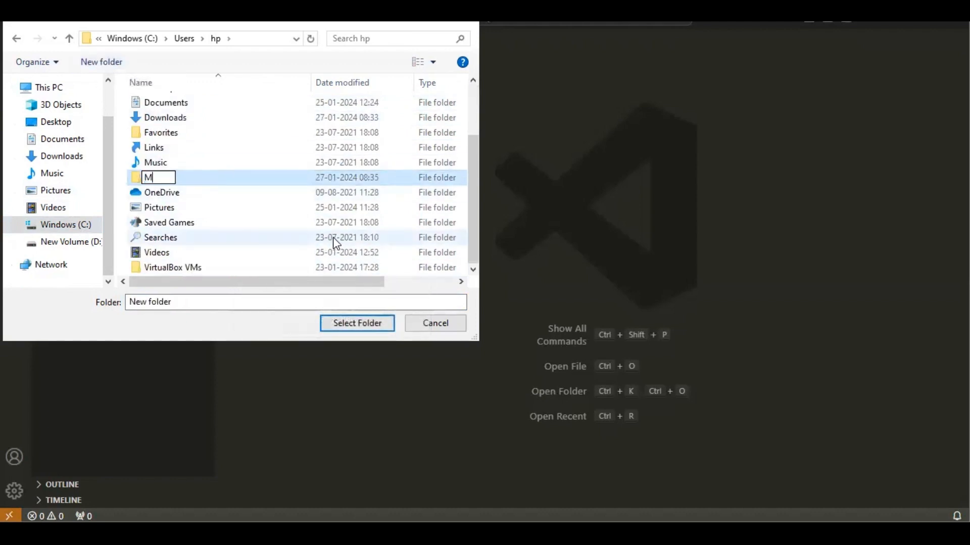
{"action": "type", "text": "y Python "}
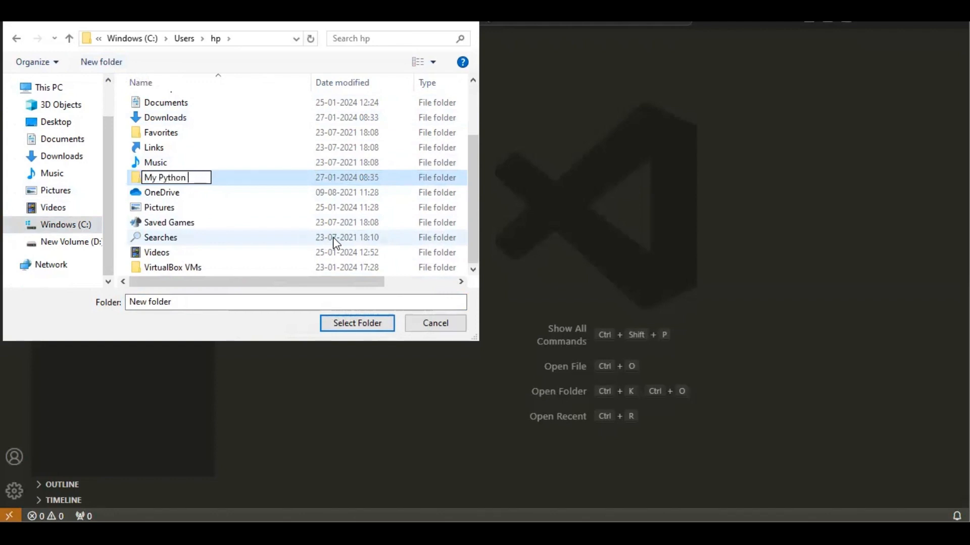
{"action": "type", "text": "Project"}
{"action": "left_click", "coordinate": [258, 182]}
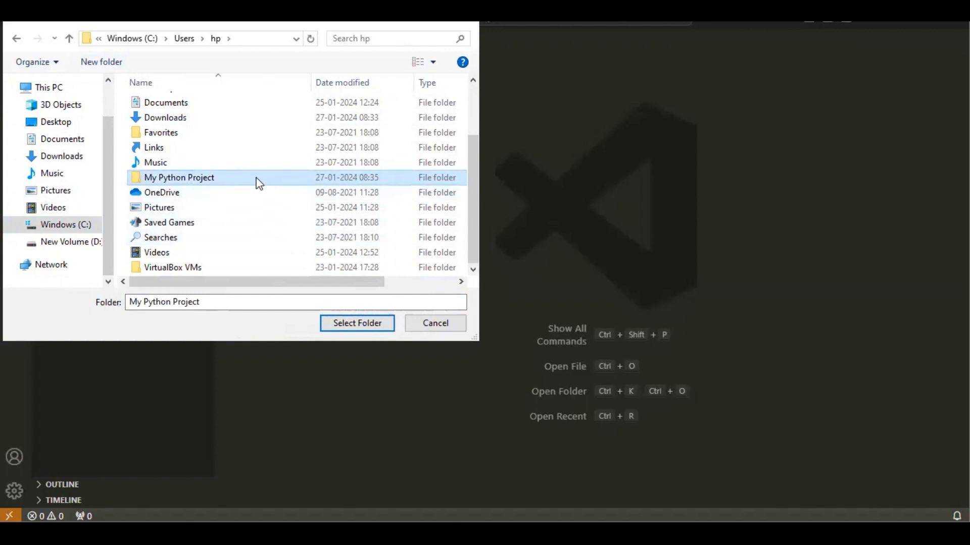
Open the My Python Project folder as a workspace, trusting its authors, and hide the file explorer
{"action": "left_click", "coordinate": [339, 327]}
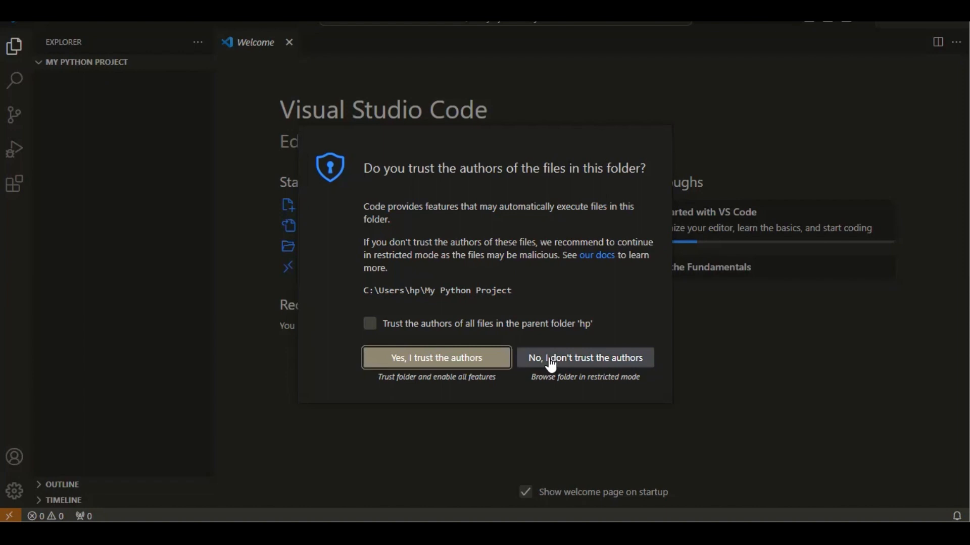
{"action": "left_click", "coordinate": [488, 362]}
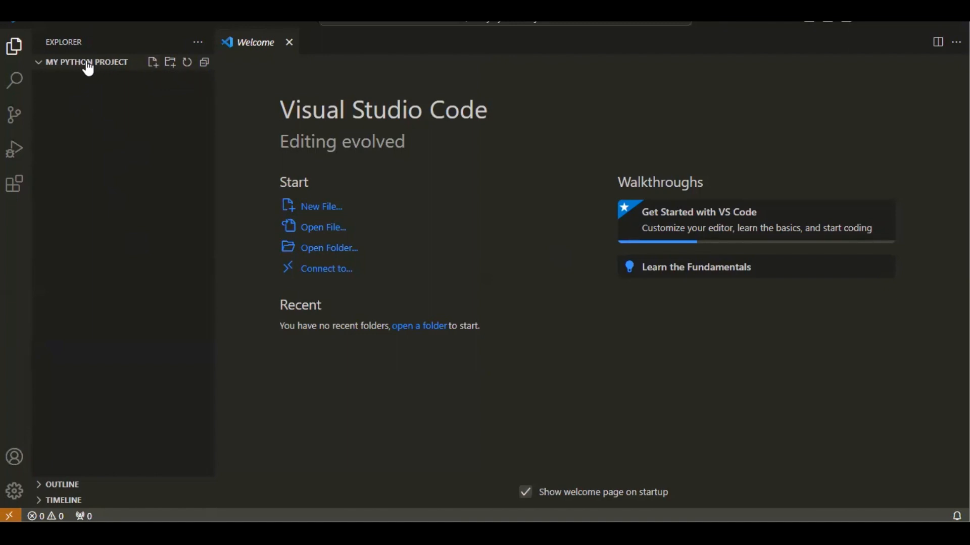
{"action": "left_click", "coordinate": [15, 50]}
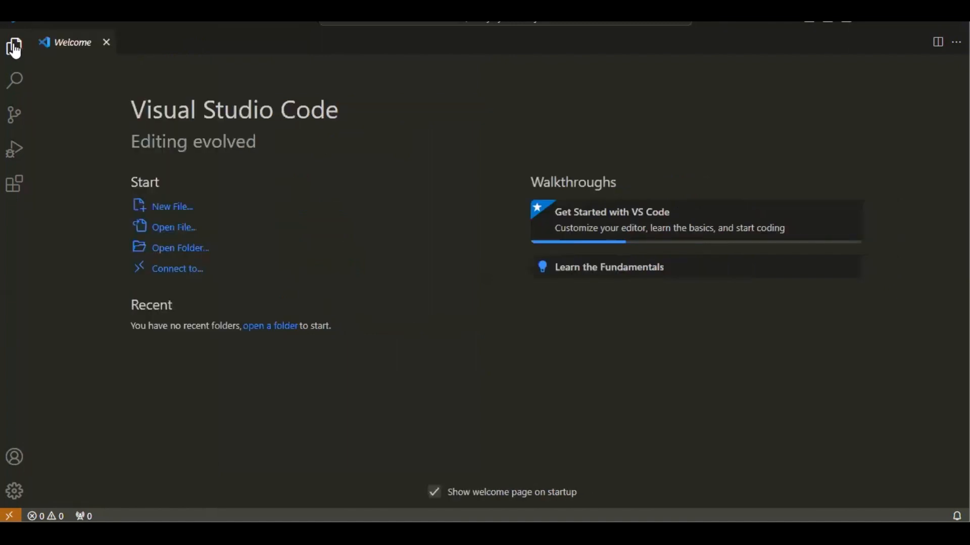
Close the Welcome page, then find Microsoft's Python extension in the marketplace and install it
{"action": "left_click", "coordinate": [107, 43]}
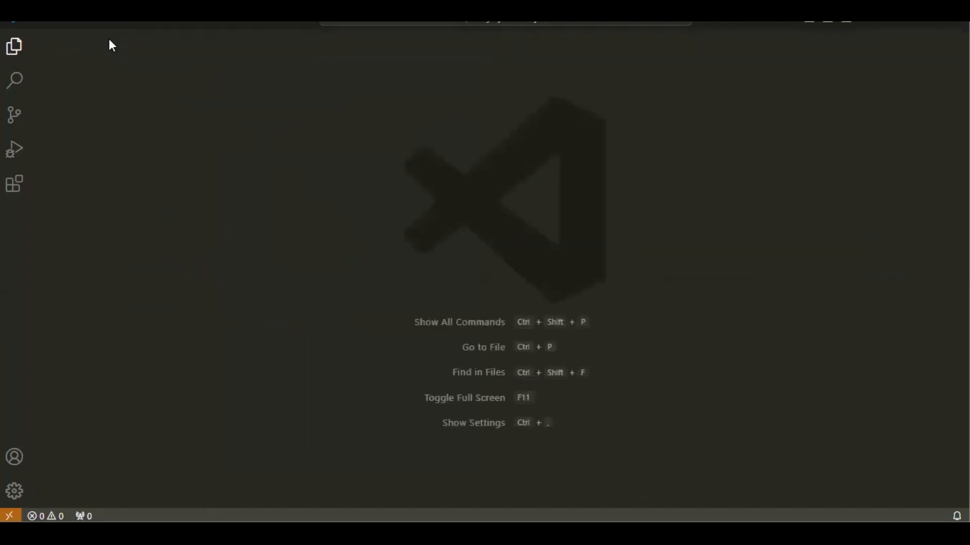
{"action": "left_click", "coordinate": [13, 191]}
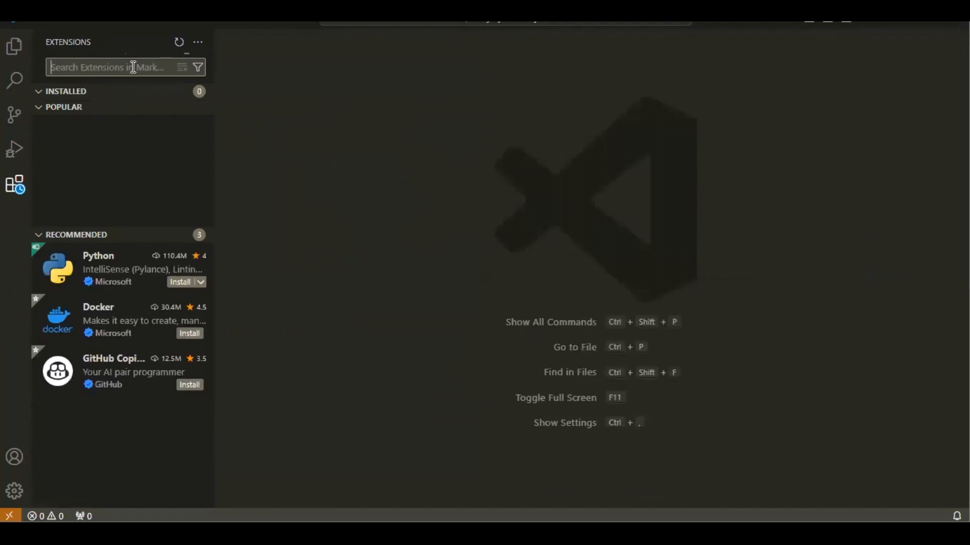
{"action": "type", "text": "python"}
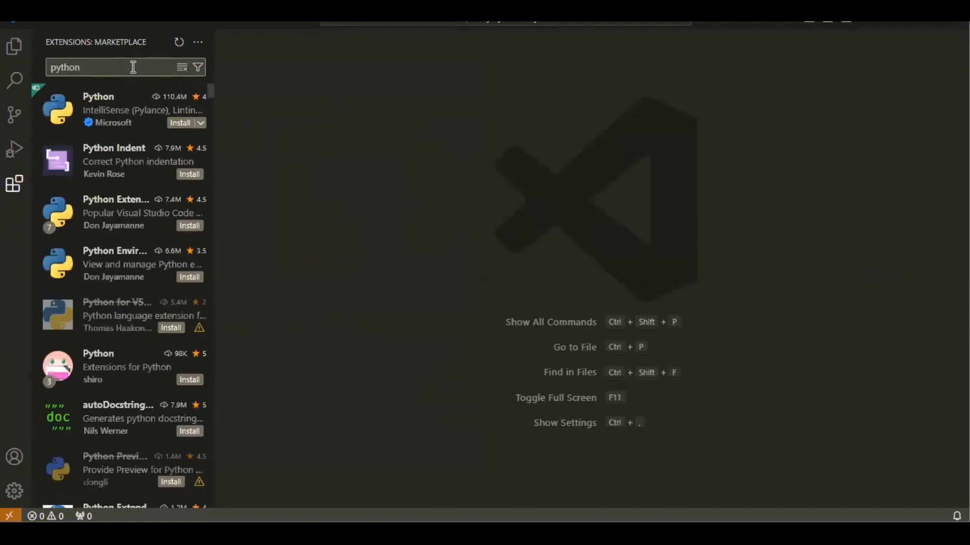
{"action": "left_click", "coordinate": [178, 124]}
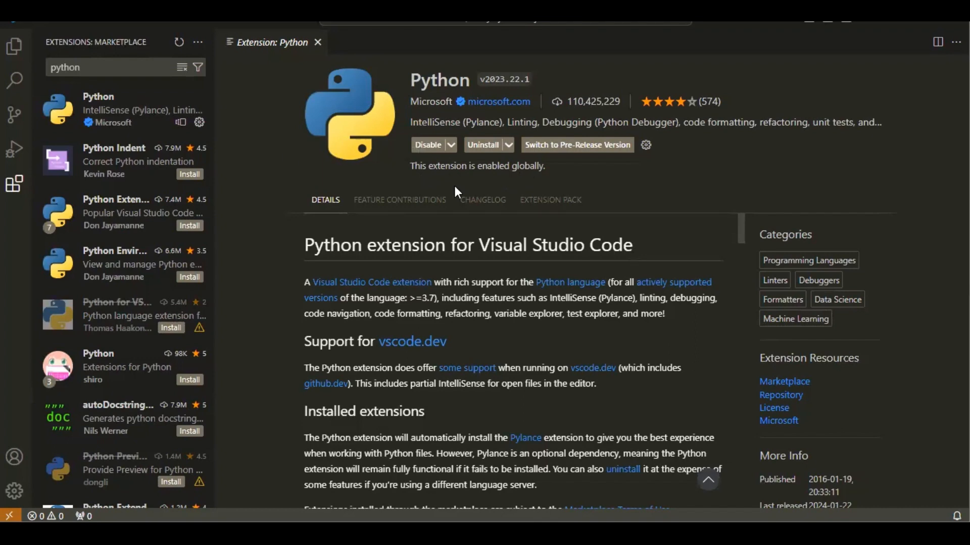
Search the extension marketplace for "code runner" and install the Code Runner extension
{"action": "left_click", "coordinate": [132, 64]}
{"action": "key", "text": "BackSpace"}
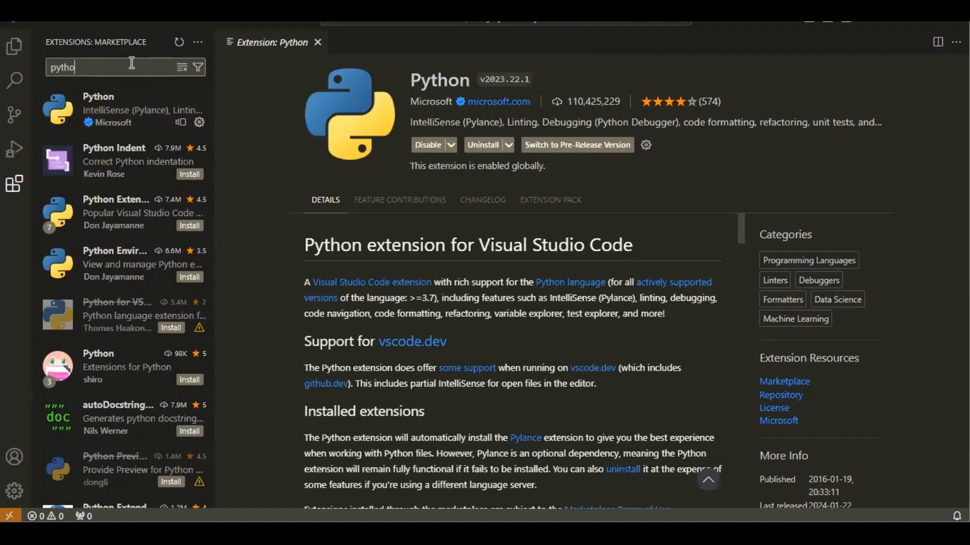
{"action": "key", "text": "BackSpace"}
{"action": "key", "text": "BackSpace"}
{"action": "key", "text": "BackSpace"}
{"action": "key", "text": "BackSpace"}
{"action": "key", "text": "BackSpace"}
{"action": "type", "text": "cod"}
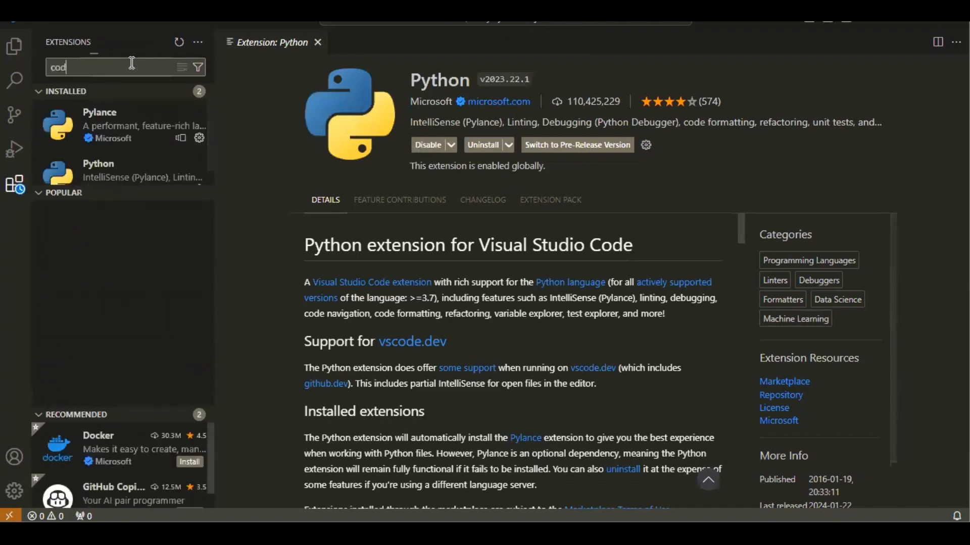
{"action": "type", "text": "e runn"}
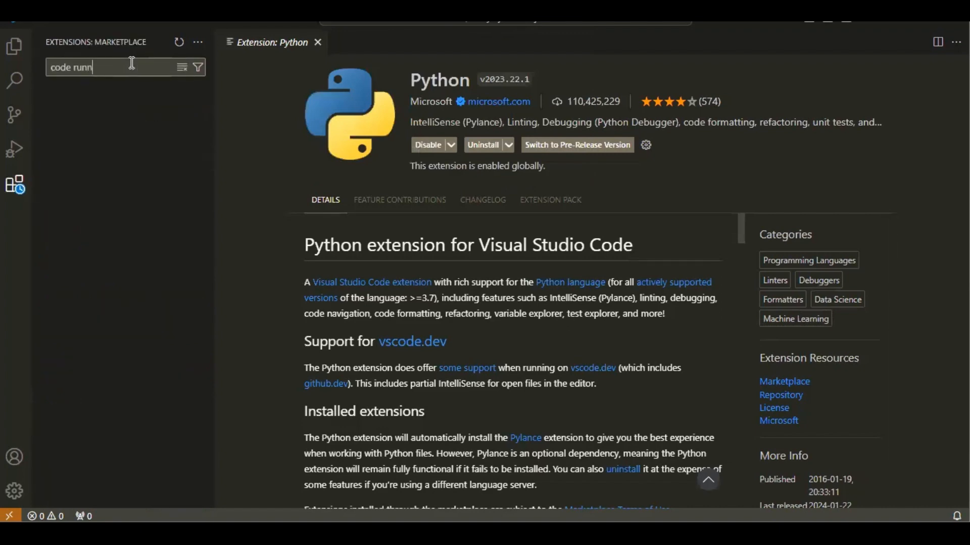
{"action": "type", "text": "er"}
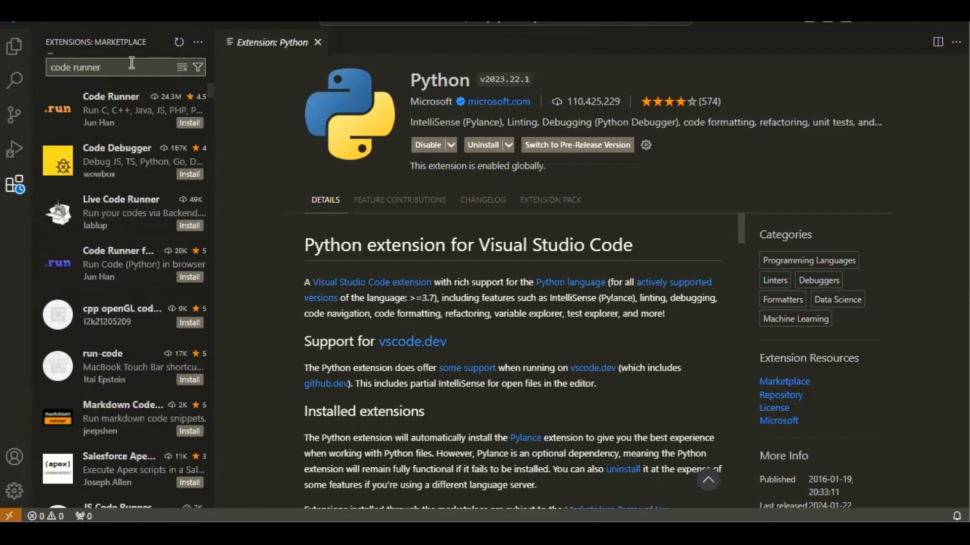
{"action": "left_click", "coordinate": [182, 126]}
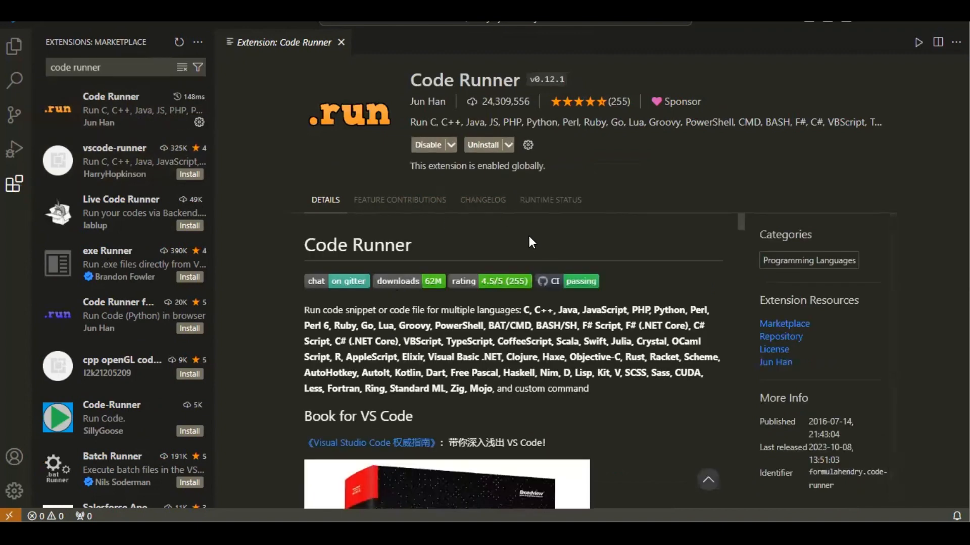
Skim the Code Runner extension's details, then close its page and hide the extensions list
{"action": "scroll", "coordinate": [469, 373], "scroll_direction": "down", "scroll_amount": 3}
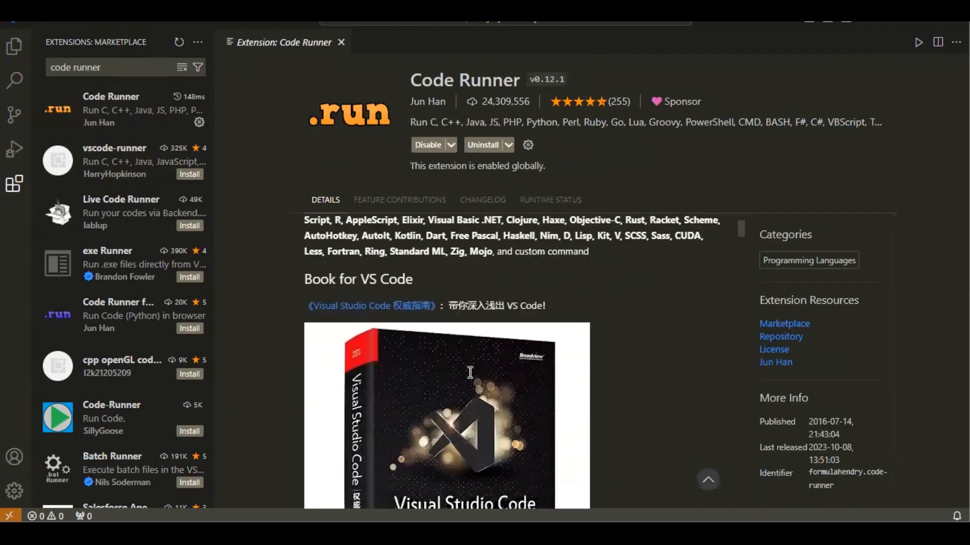
{"action": "scroll", "coordinate": [469, 373], "scroll_direction": "down", "scroll_amount": 2}
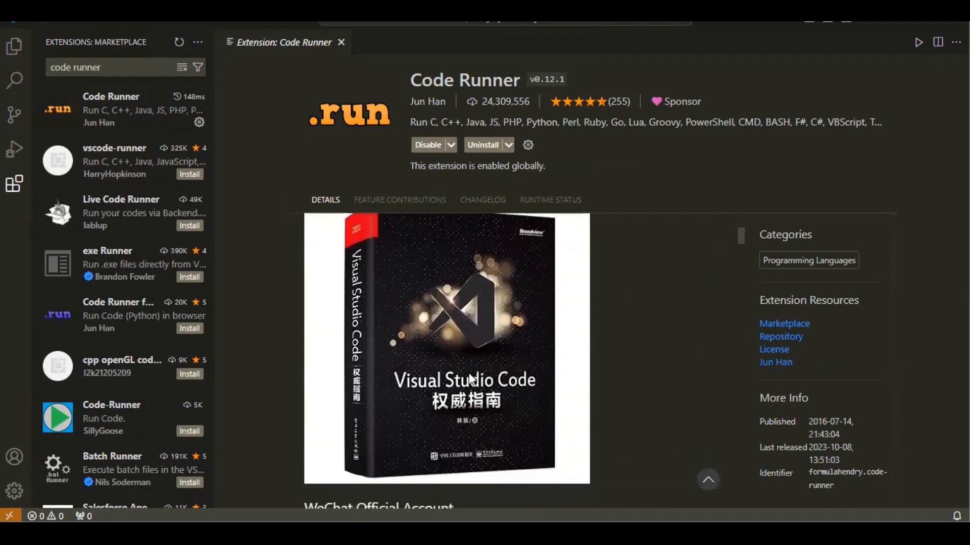
{"action": "scroll", "coordinate": [469, 373], "scroll_direction": "up", "scroll_amount": 5}
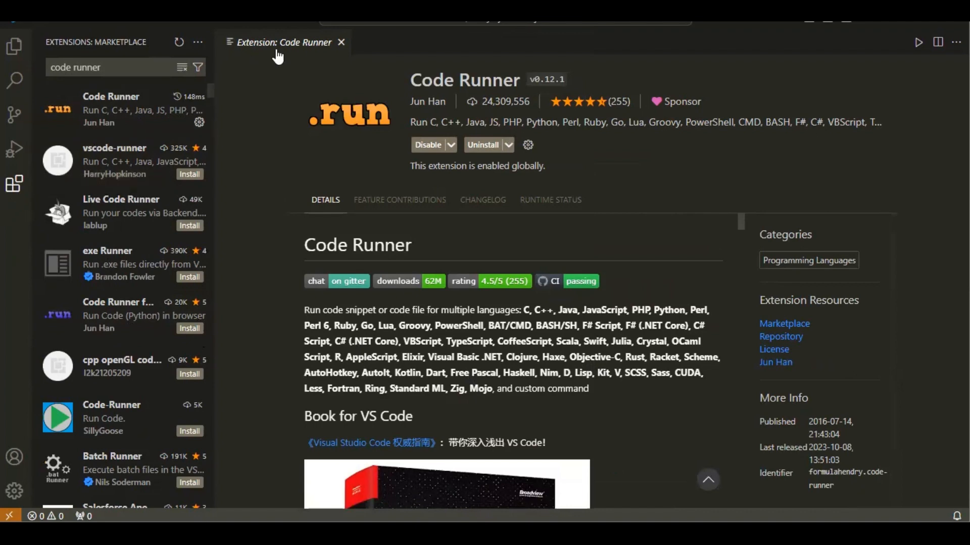
{"action": "left_click", "coordinate": [341, 43]}
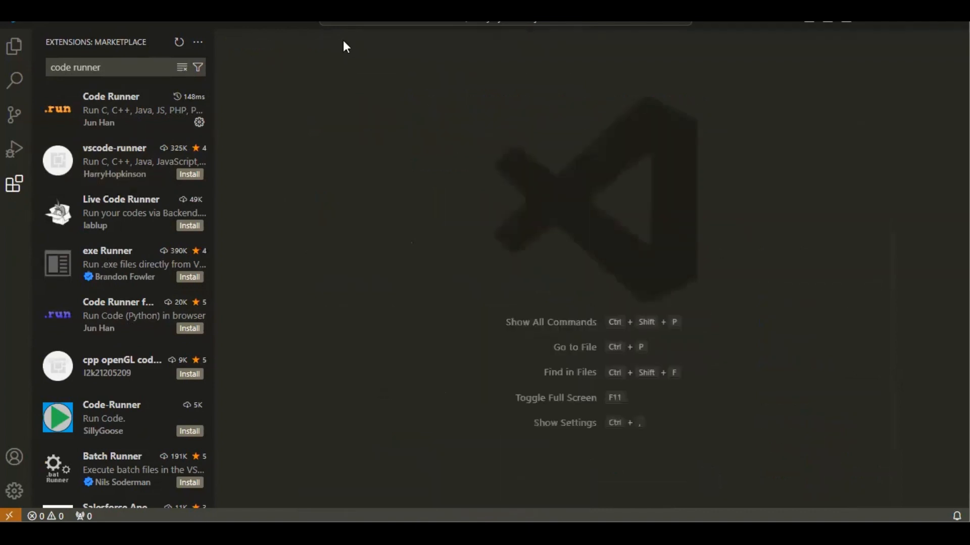
{"action": "left_click", "coordinate": [10, 192]}
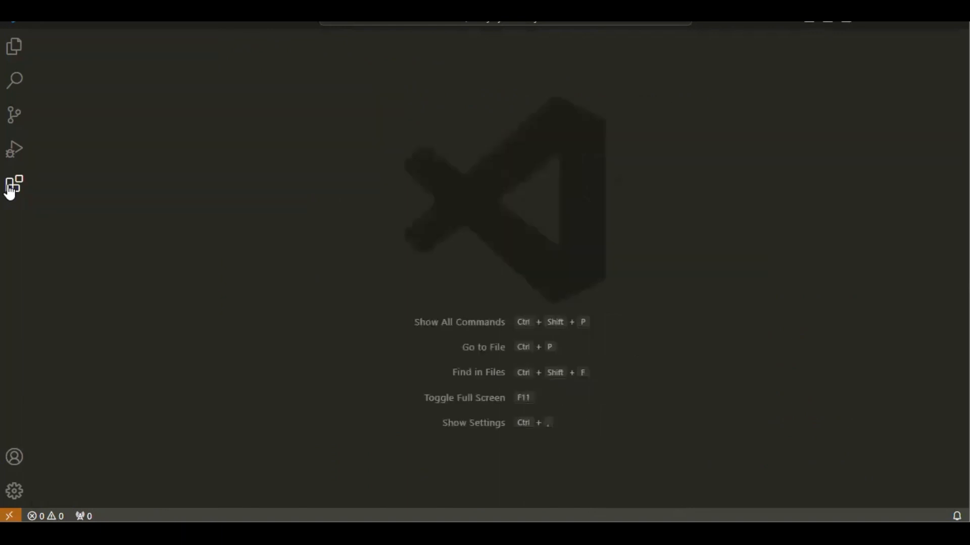
Browse the available color themes and choose Monokai
{"action": "left_click", "coordinate": [14, 492]}
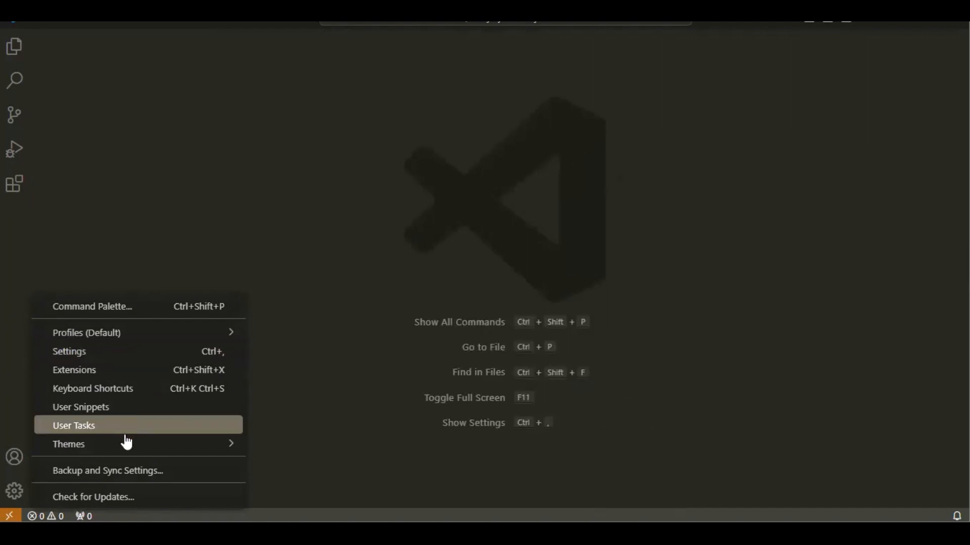
{"action": "mouse_move", "coordinate": [127, 449]}
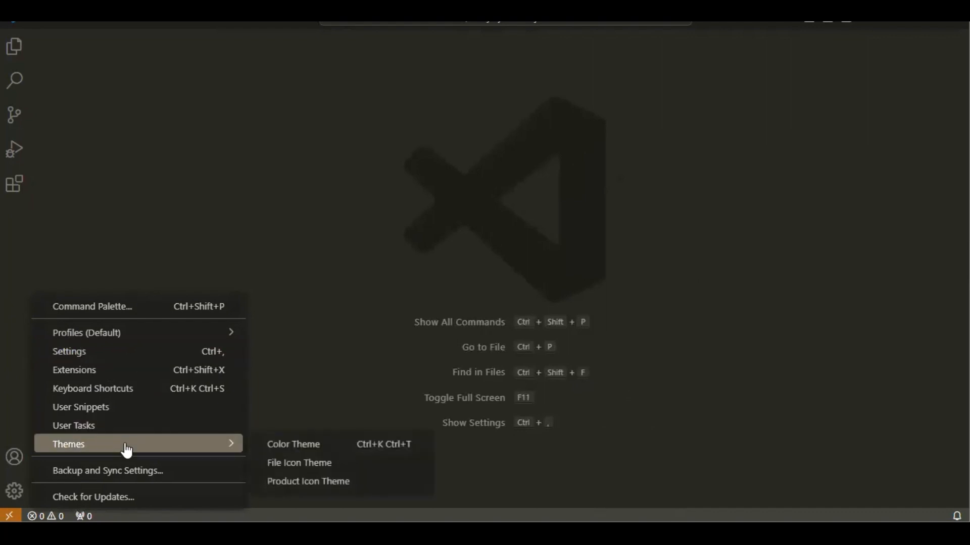
{"action": "left_click", "coordinate": [287, 450]}
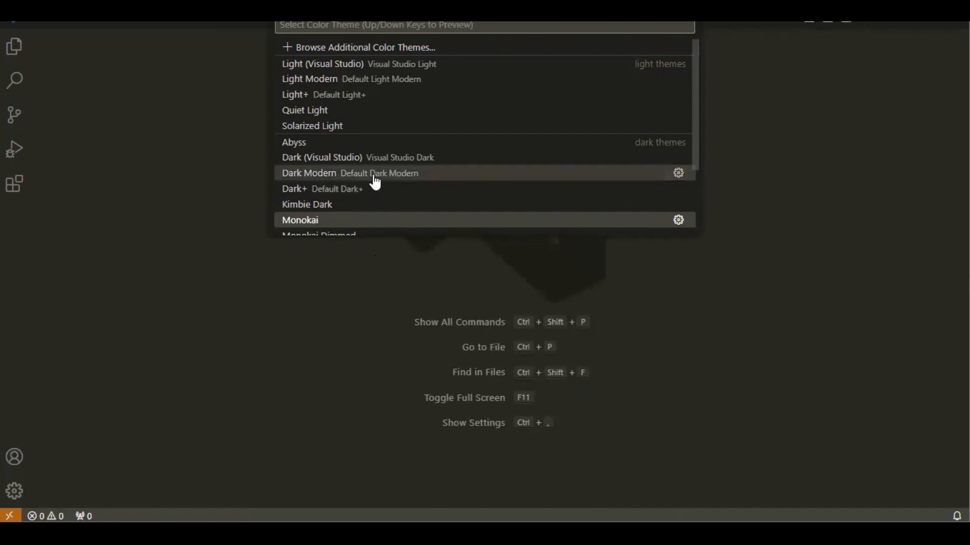
{"action": "scroll", "coordinate": [372, 184], "scroll_direction": "down", "scroll_amount": 1}
{"action": "scroll", "coordinate": [375, 188], "scroll_direction": "down", "scroll_amount": 3}
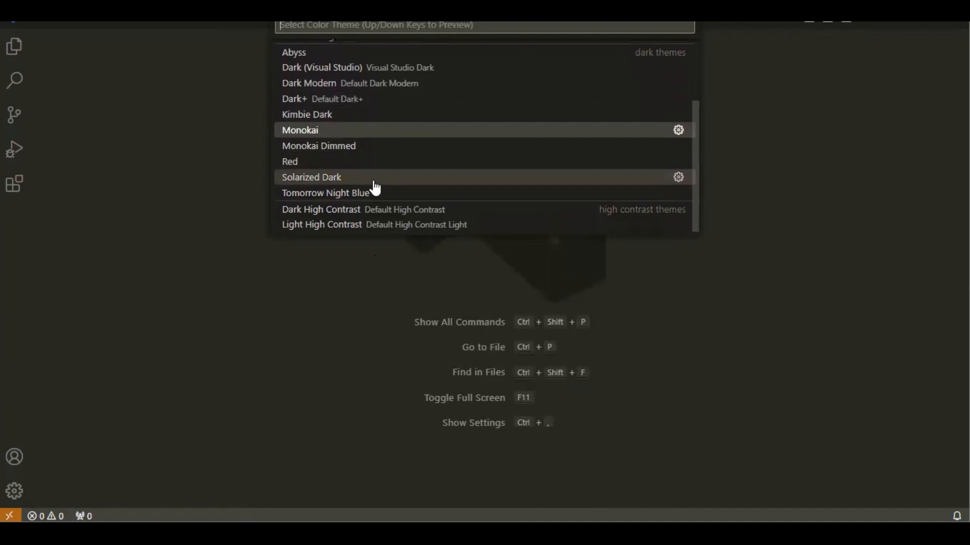
{"action": "scroll", "coordinate": [375, 188], "scroll_direction": "up", "scroll_amount": 4}
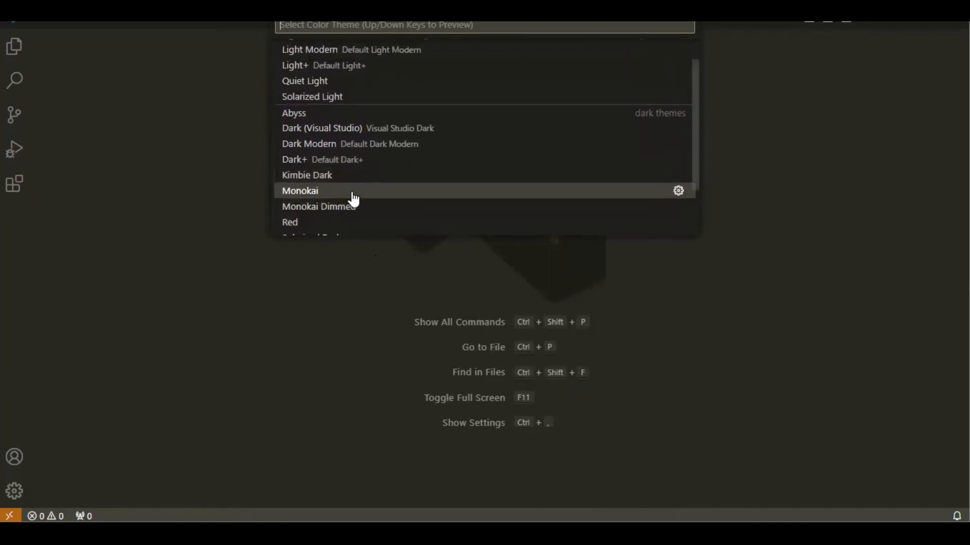
{"action": "left_click", "coordinate": [352, 191]}
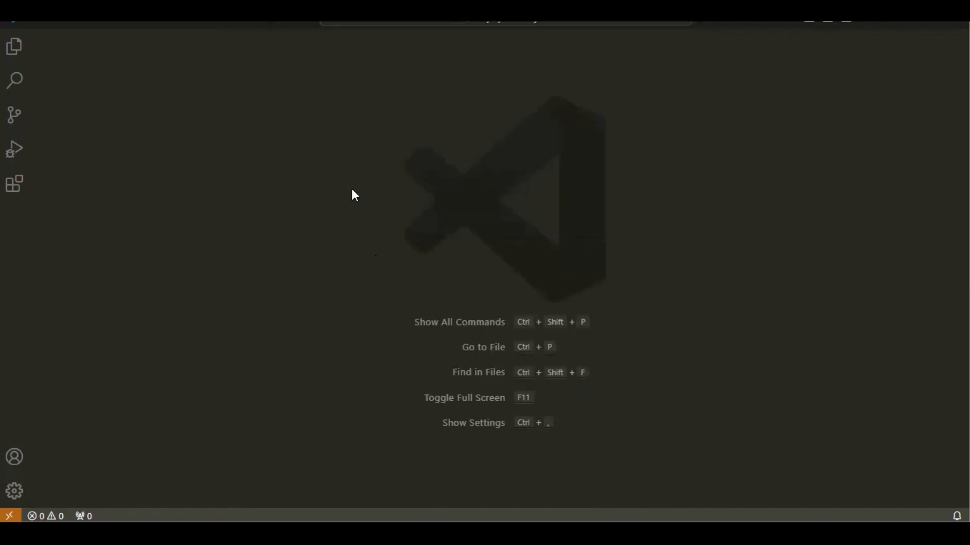
Find the mouse options in the user settings and enable Editor: Mouse Wheel Zoom
{"action": "left_click", "coordinate": [14, 492]}
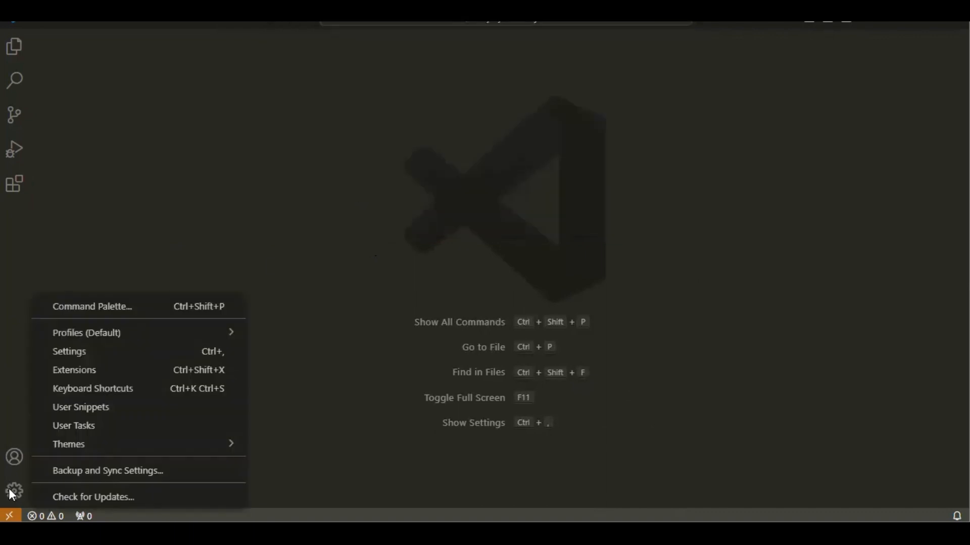
{"action": "left_click", "coordinate": [122, 358]}
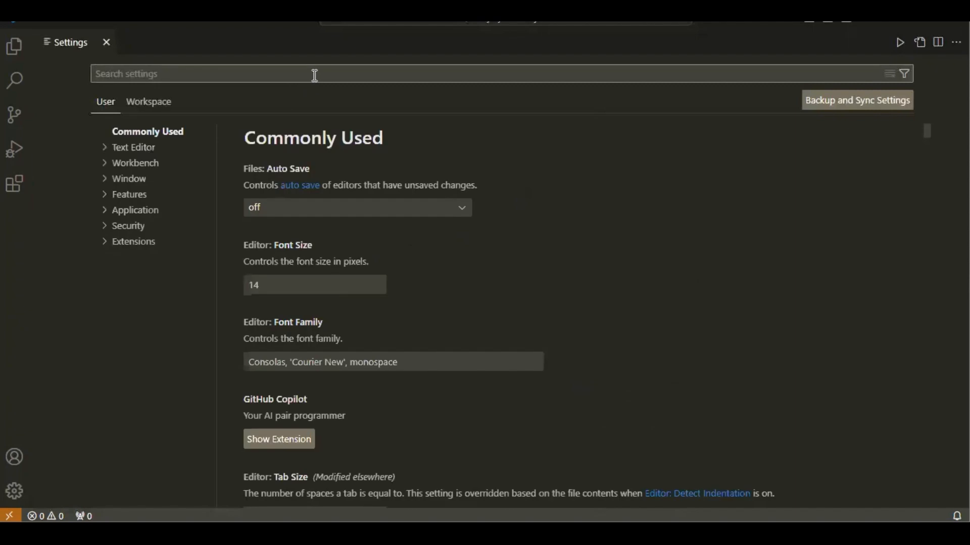
{"action": "type", "text": "mouse"}
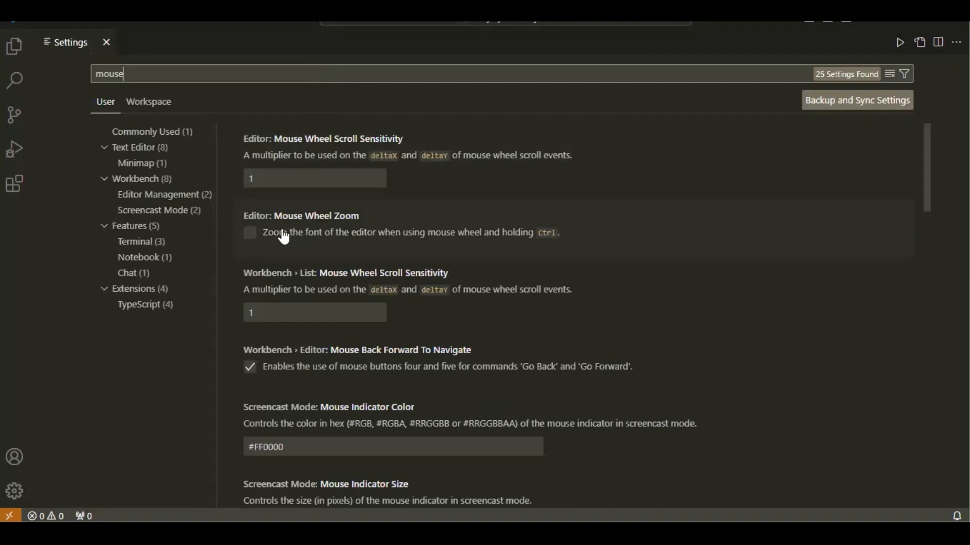
{"action": "left_click", "coordinate": [250, 233]}
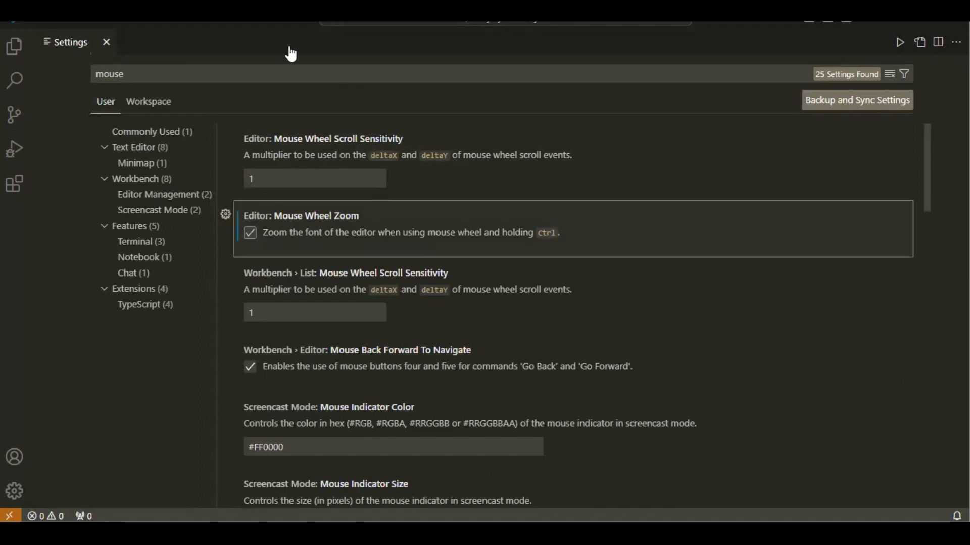
Search the settings for "code run" and examine the Code Runner options, including Run In Terminal
{"action": "left_click", "coordinate": [275, 73]}
{"action": "key", "text": "BackSpace"}
{"action": "key", "text": "BackSpace"}
{"action": "key", "text": "BackSpace"}
{"action": "key", "text": "BackSpace"}
{"action": "key", "text": "BackSpace"}
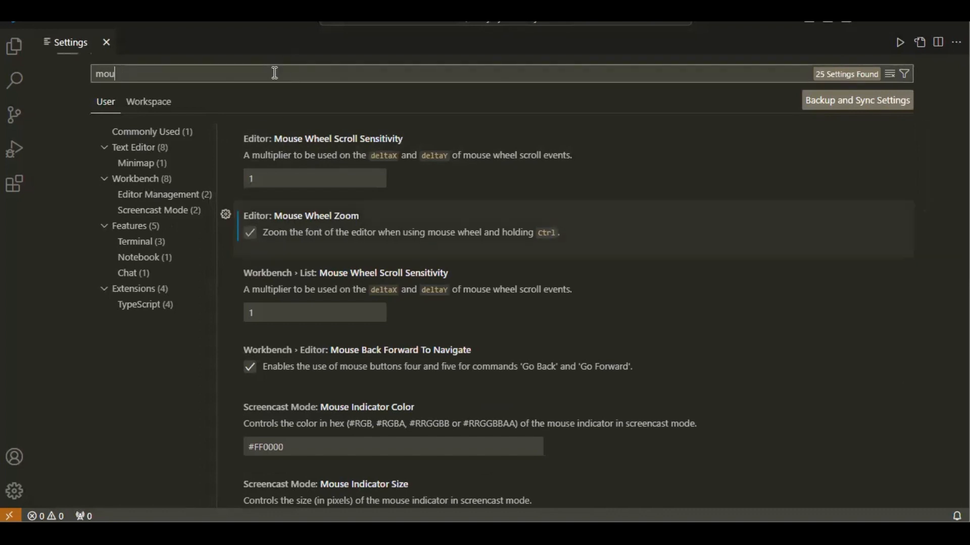
{"action": "type", "text": "code"}
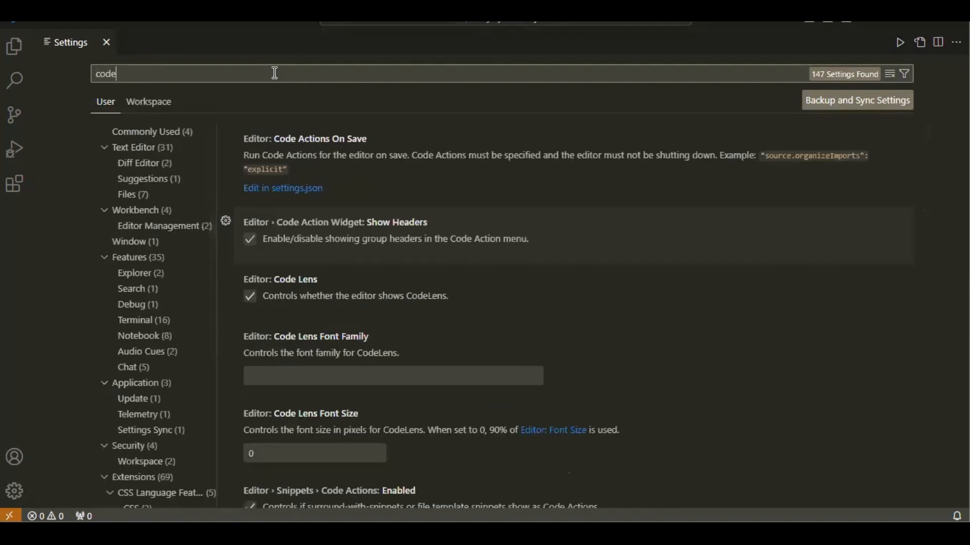
{"action": "type", "text": " run"}
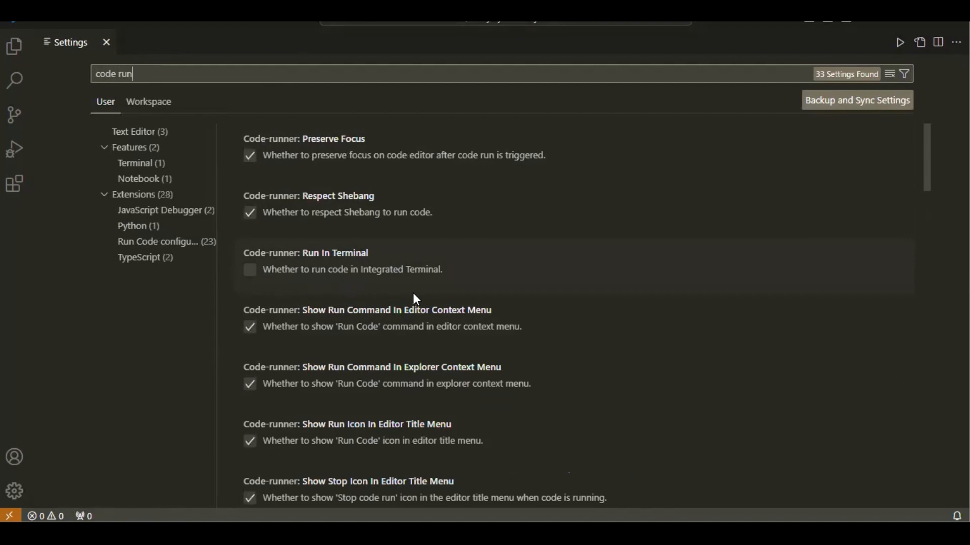
{"action": "key", "text": "BackSpace"}
{"action": "key", "text": "BackSpace"}
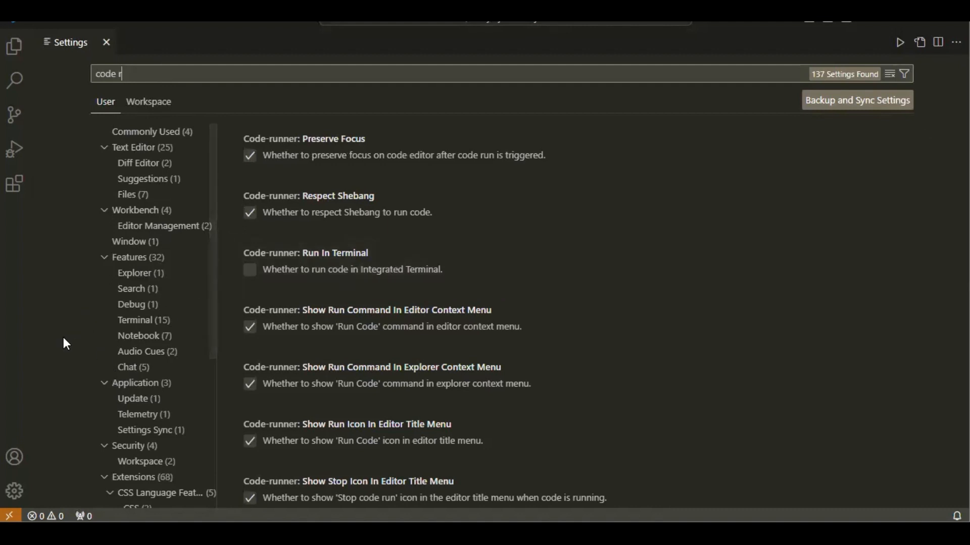
Close the Settings page and show the My Python Project folder expanded in the file explorer
{"action": "left_click", "coordinate": [15, 492]}
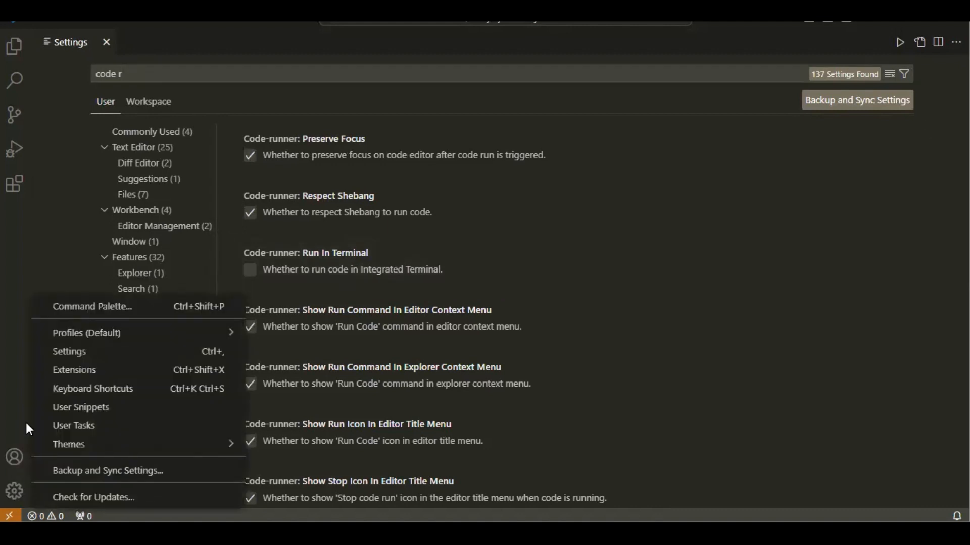
{"action": "left_click", "coordinate": [106, 42]}
{"action": "left_click", "coordinate": [106, 43]}
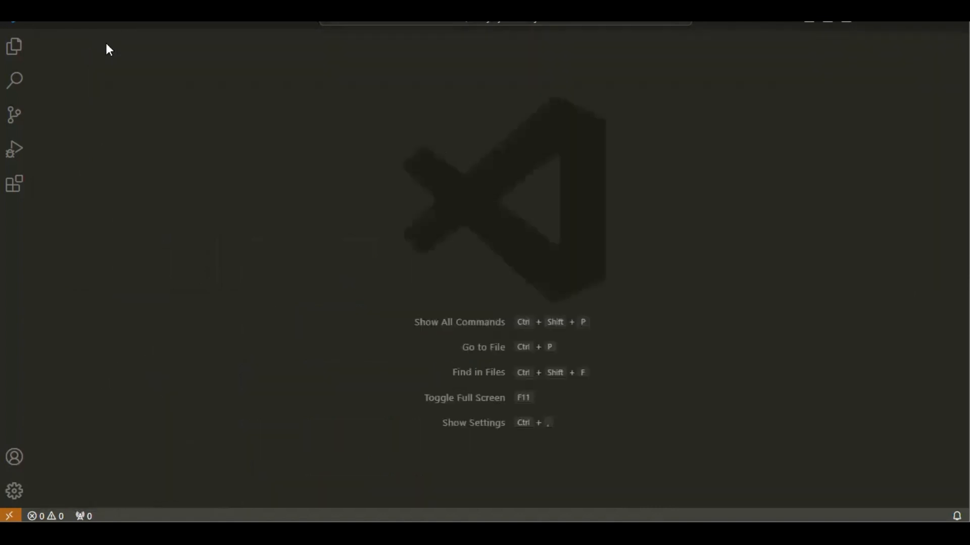
{"action": "left_click", "coordinate": [15, 49]}
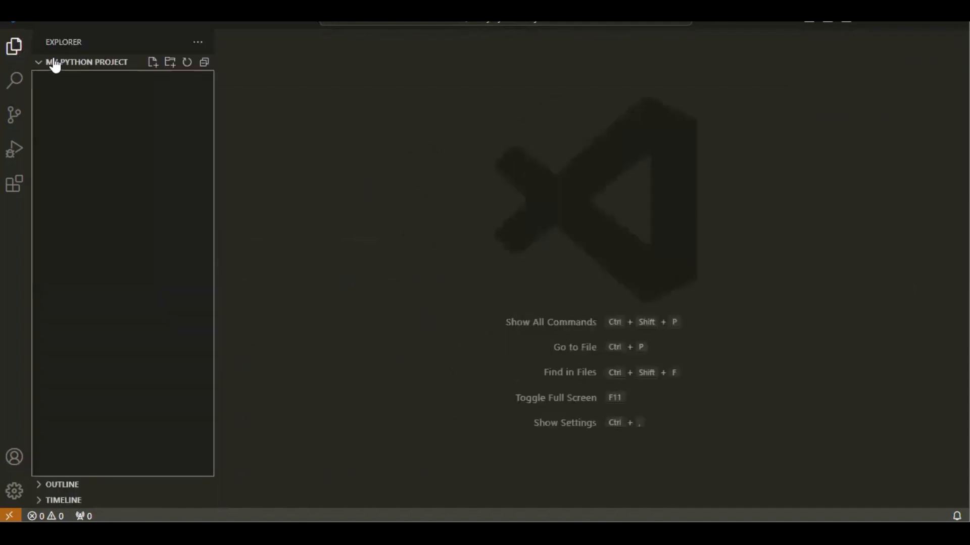
{"action": "left_click", "coordinate": [86, 62]}
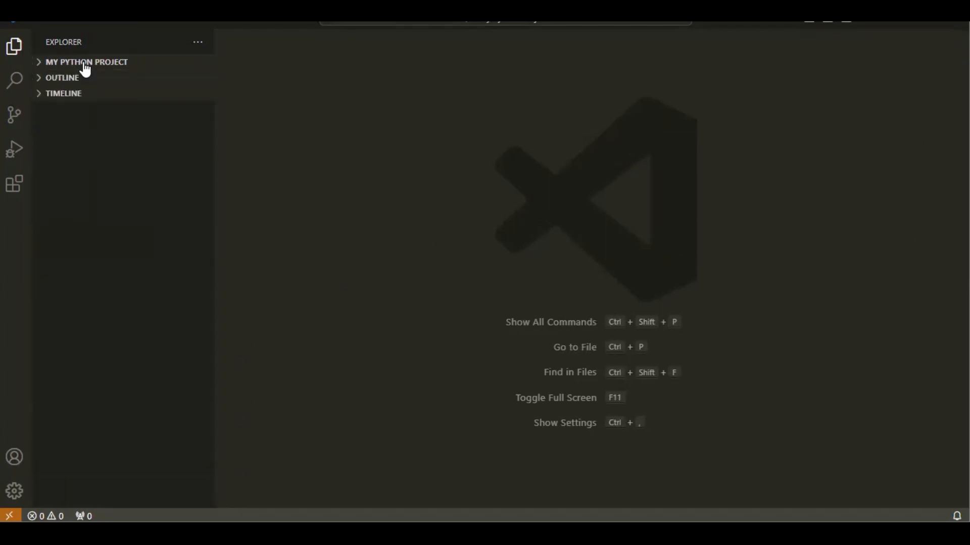
{"action": "left_click", "coordinate": [86, 62]}
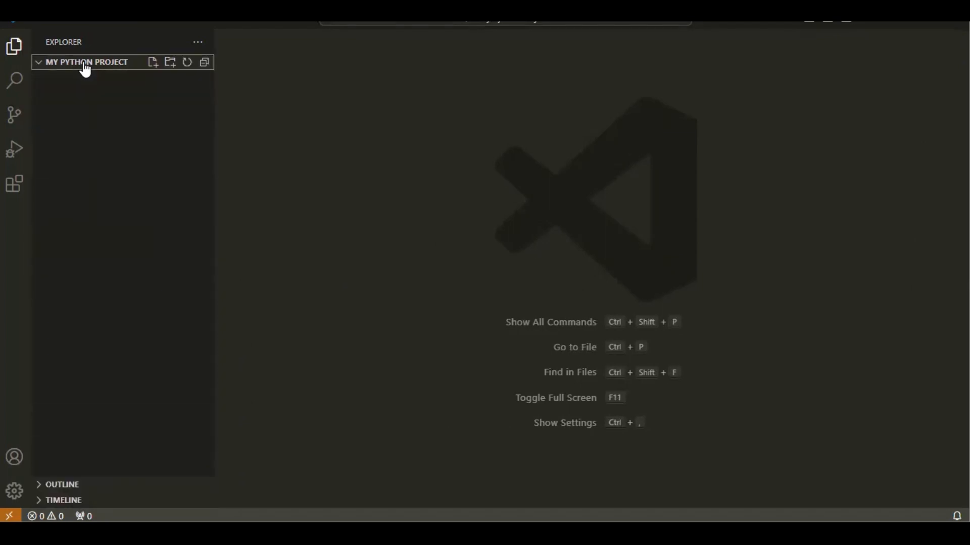
Create a Python file named first.py in the My Python Project folder
{"action": "left_click", "coordinate": [153, 63]}
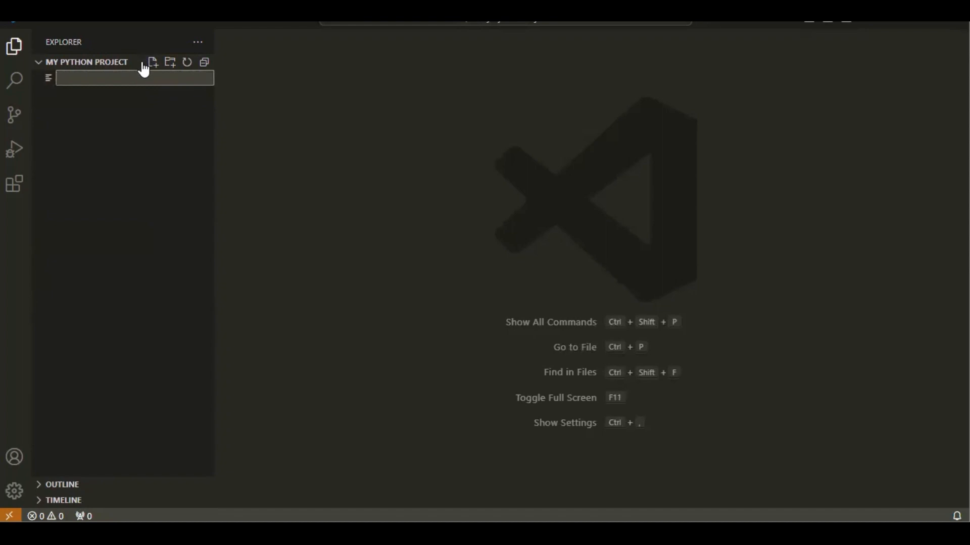
{"action": "type", "text": "first.py"}
{"action": "key", "text": "BackSpace"}
{"action": "key", "text": "BackSpace"}
{"action": "key", "text": "BackSpace"}
{"action": "key", "text": "BackSpace"}
{"action": "key", "text": "BackSpace"}
{"action": "key", "text": "BackSpace"}
{"action": "key", "text": "BackSpace"}
{"action": "key", "text": "BackSpace"}
{"action": "type", "text": "abc.py"}
{"action": "key", "text": "BackSpace"}
{"action": "key", "text": "BackSpace"}
{"action": "key", "text": "BackSpace"}
{"action": "key", "text": "BackSpace"}
{"action": "key", "text": "BackSpace"}
{"action": "key", "text": "BackSpace"}
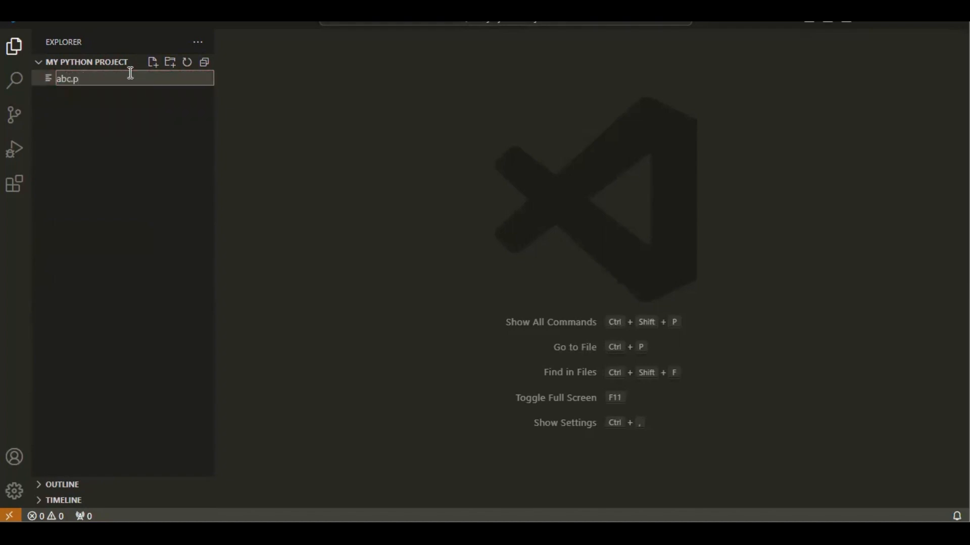
{"action": "type", "text": "first.py"}
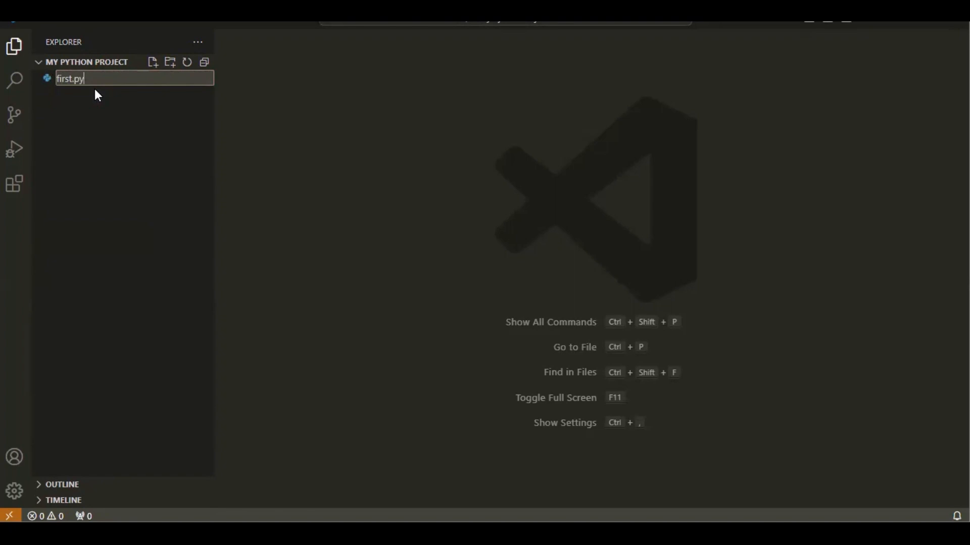
{"action": "key", "text": "BackSpace"}
{"action": "type", "text": "."}
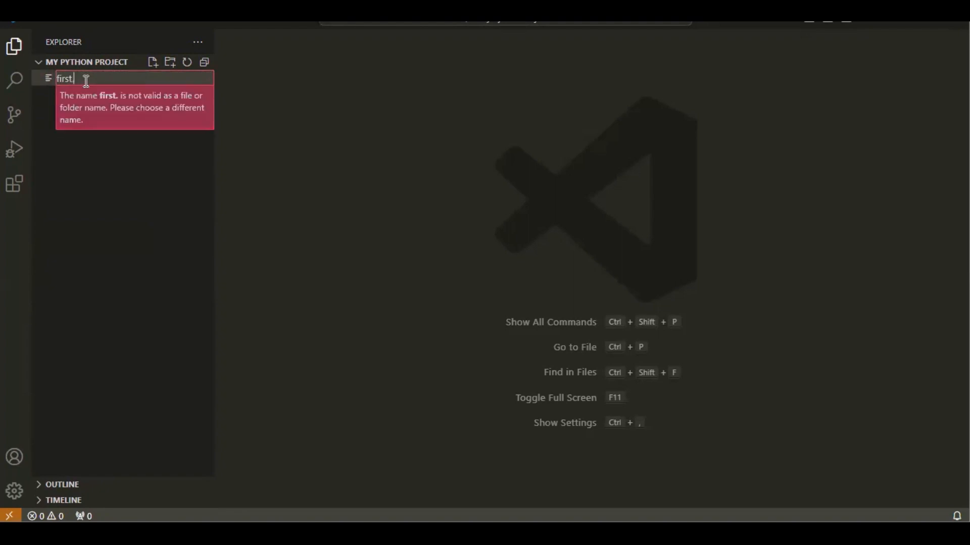
{"action": "type", "text": "py"}
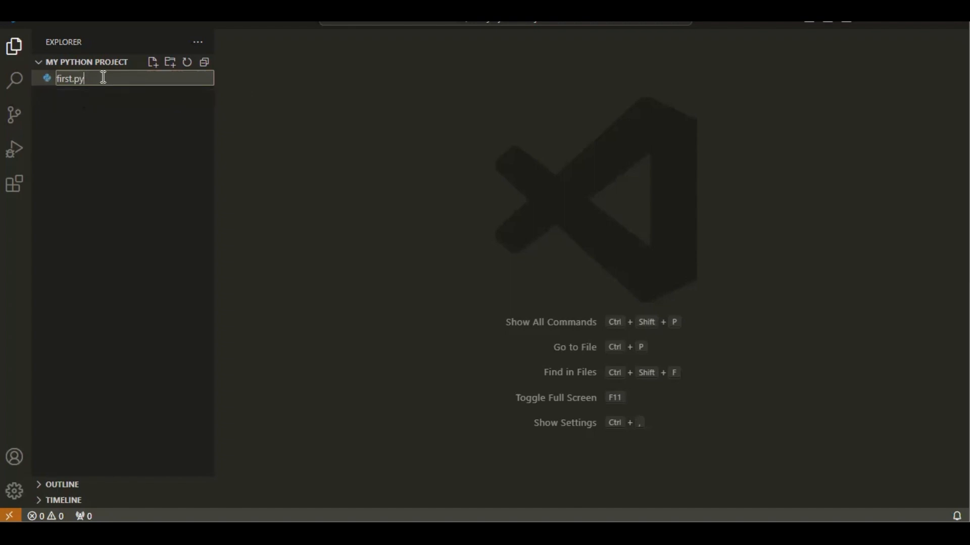
{"action": "key", "text": "Return"}
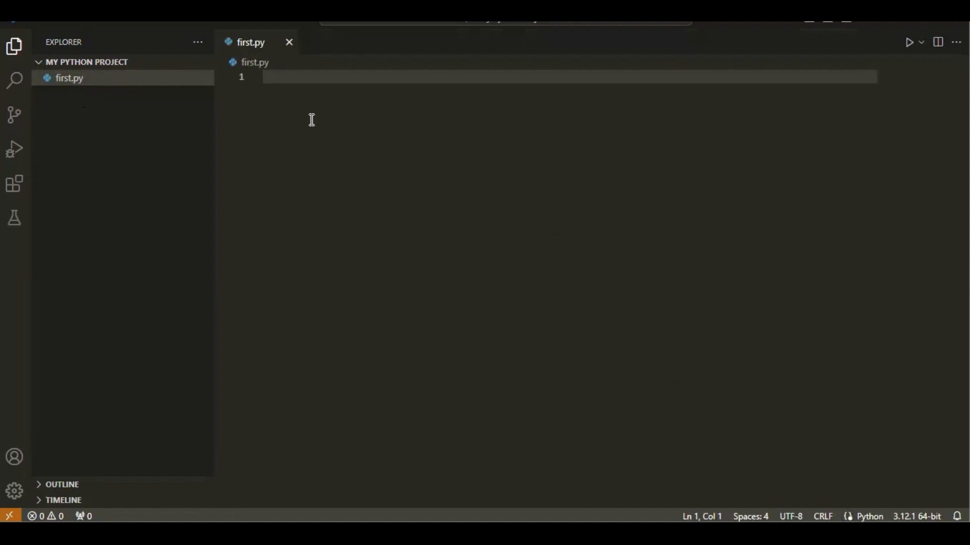
Close the first.py editor and delete first.py from the project folder, moving it to the Recycle Bin
{"action": "left_click", "coordinate": [289, 43]}
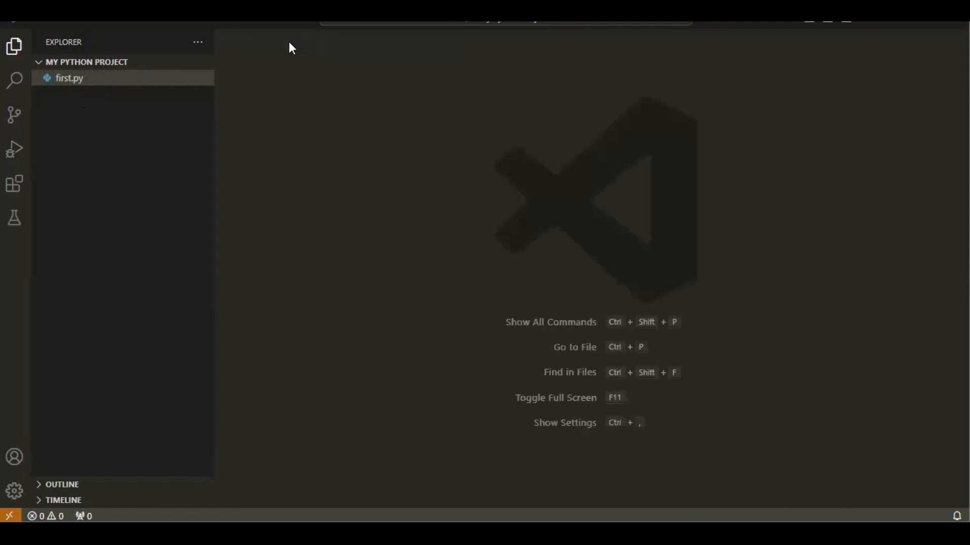
{"action": "left_click", "coordinate": [86, 83]}
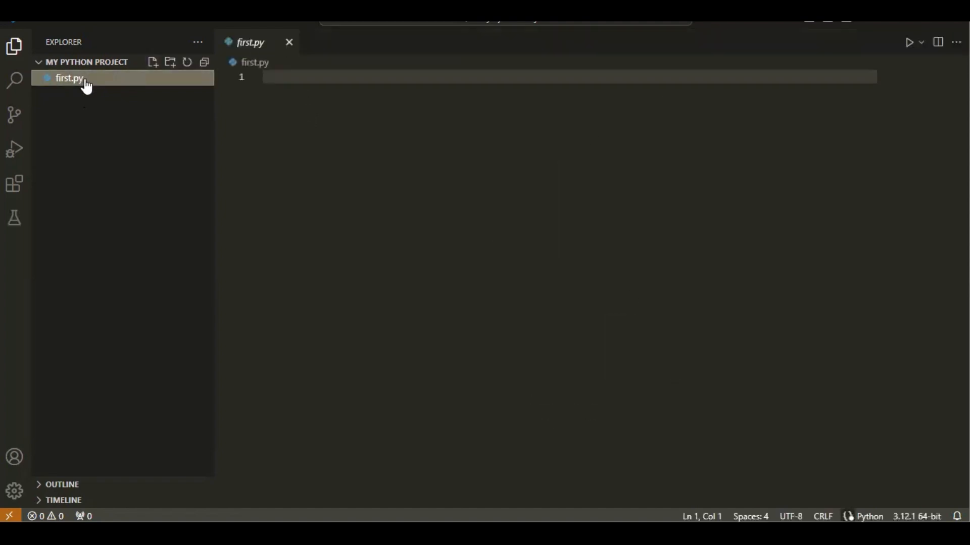
{"action": "key", "text": "Delete"}
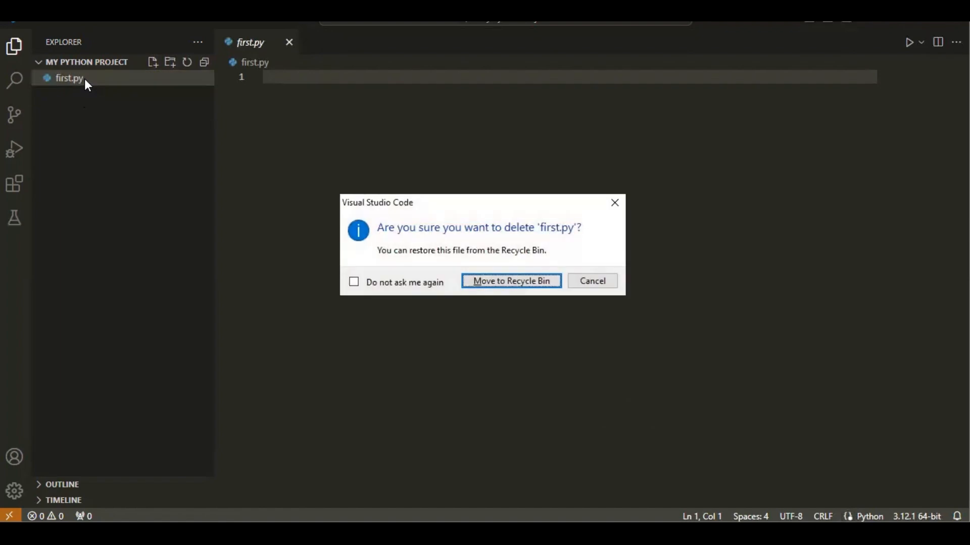
{"action": "left_click", "coordinate": [492, 286]}
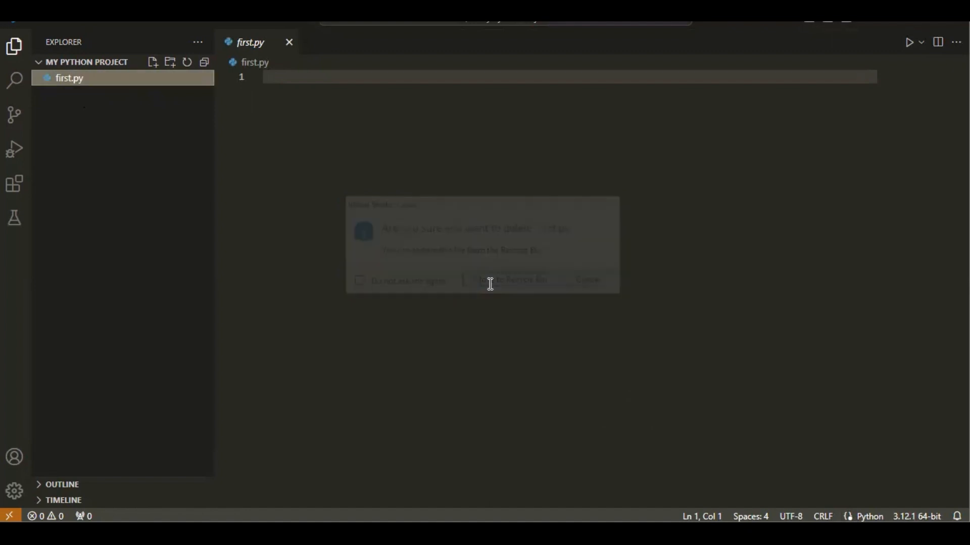
Create a new first.py file in the My Python Project folder
{"action": "left_click", "coordinate": [153, 65]}
{"action": "type", "text": "first."}
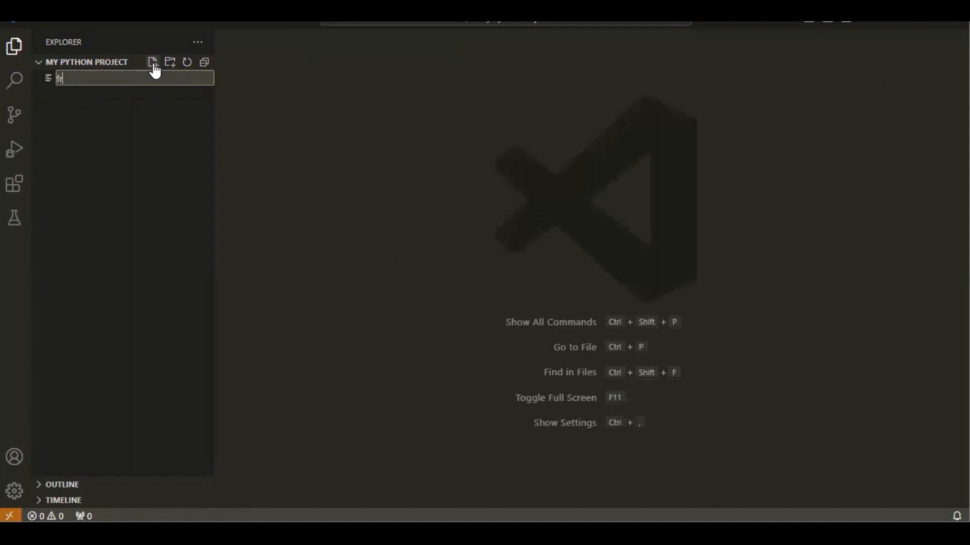
{"action": "type", "text": "py'"}
{"action": "key", "text": "BackSpace"}
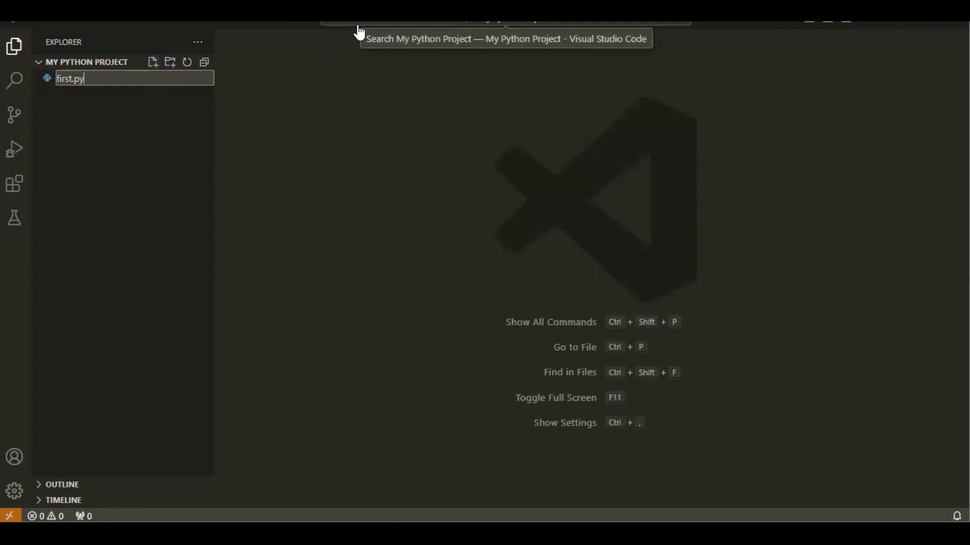
{"action": "key", "text": "Return"}
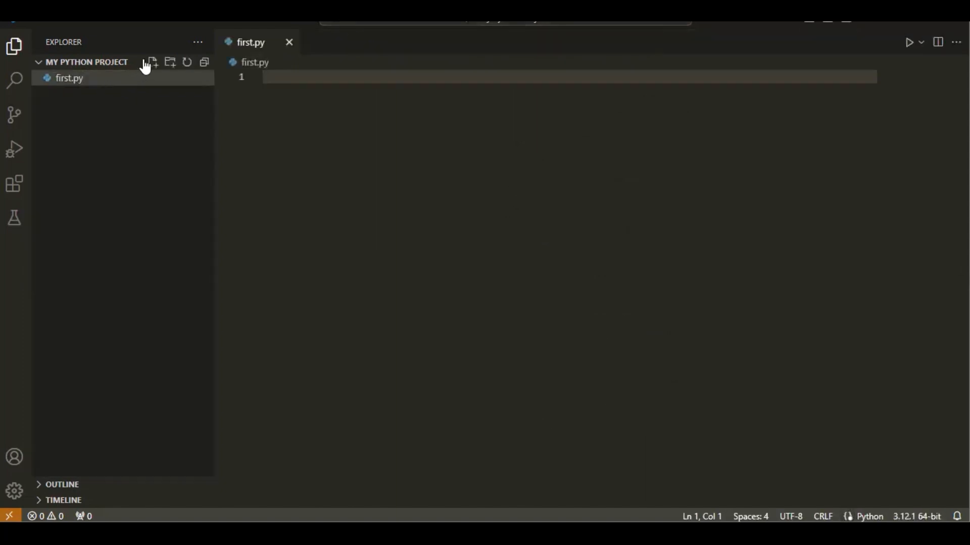
Create another Python file named second.py in the My Python Project folder
{"action": "left_click", "coordinate": [154, 62]}
{"action": "type", "text": "s"}
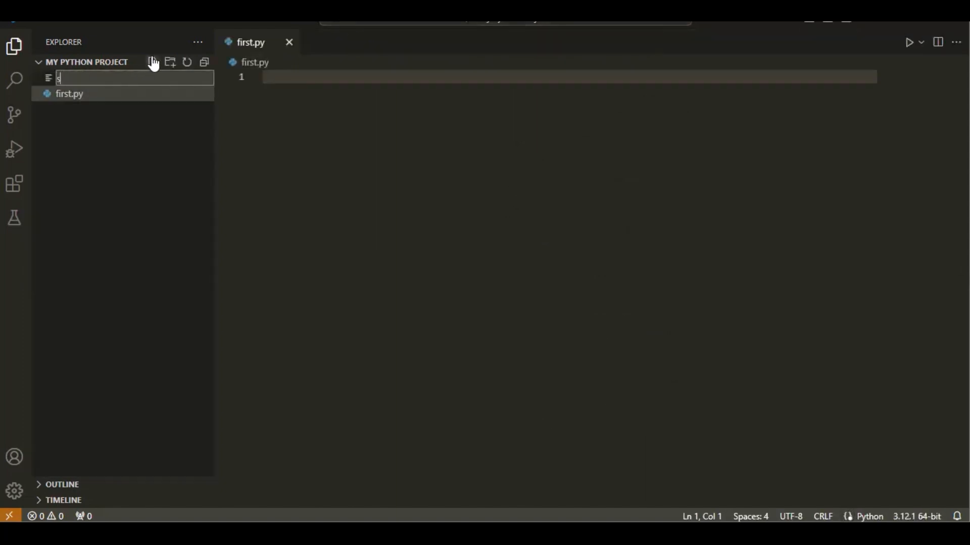
{"action": "type", "text": "econd.py"}
{"action": "key", "text": "Return"}
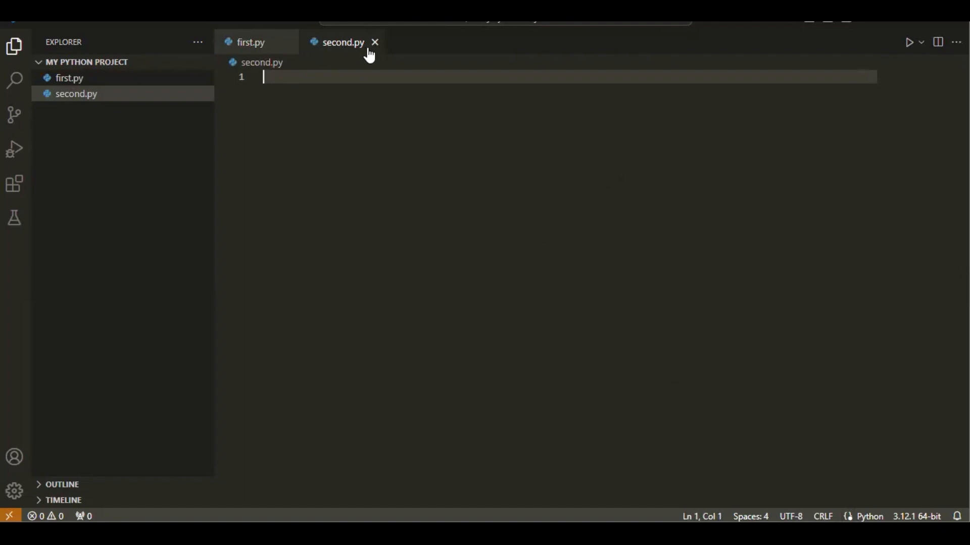
Switch back and forth between the open first.py and second.py files, and close the second.py editor
{"action": "left_click", "coordinate": [251, 49]}
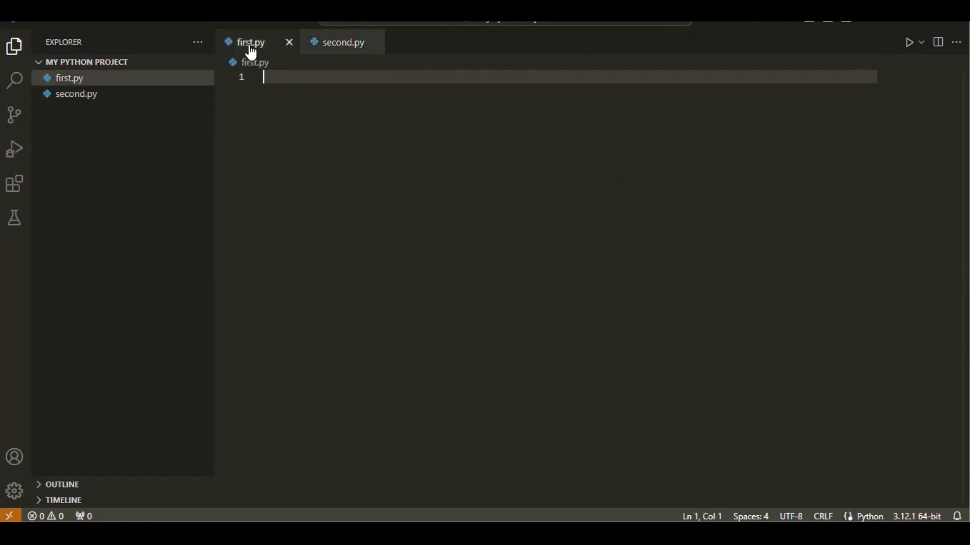
{"action": "left_click", "coordinate": [334, 49]}
{"action": "left_click", "coordinate": [247, 50]}
{"action": "left_click", "coordinate": [330, 50]}
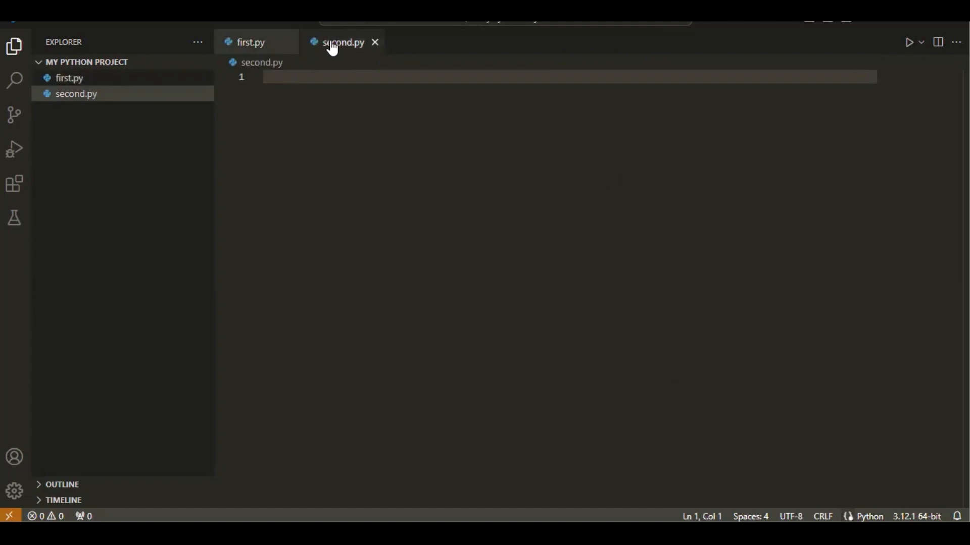
{"action": "left_click", "coordinate": [375, 42]}
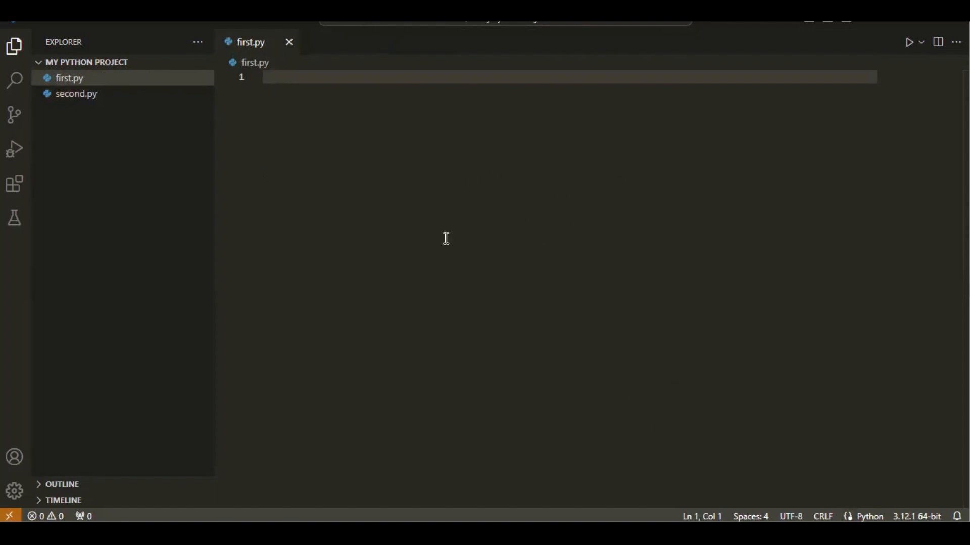
Reopen second.py from the project folder, return to first.py and close the second.py editor
{"action": "left_click", "coordinate": [74, 98]}
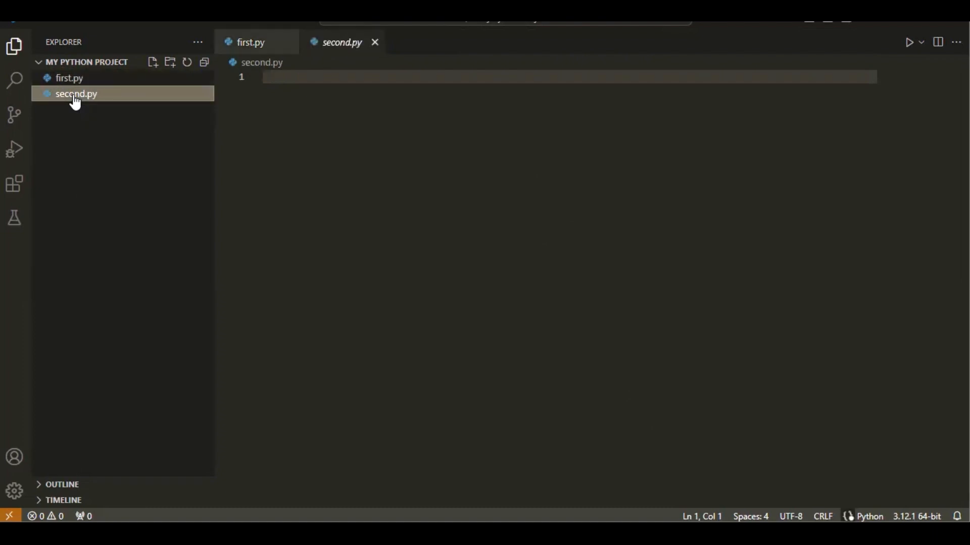
{"action": "left_click", "coordinate": [74, 81]}
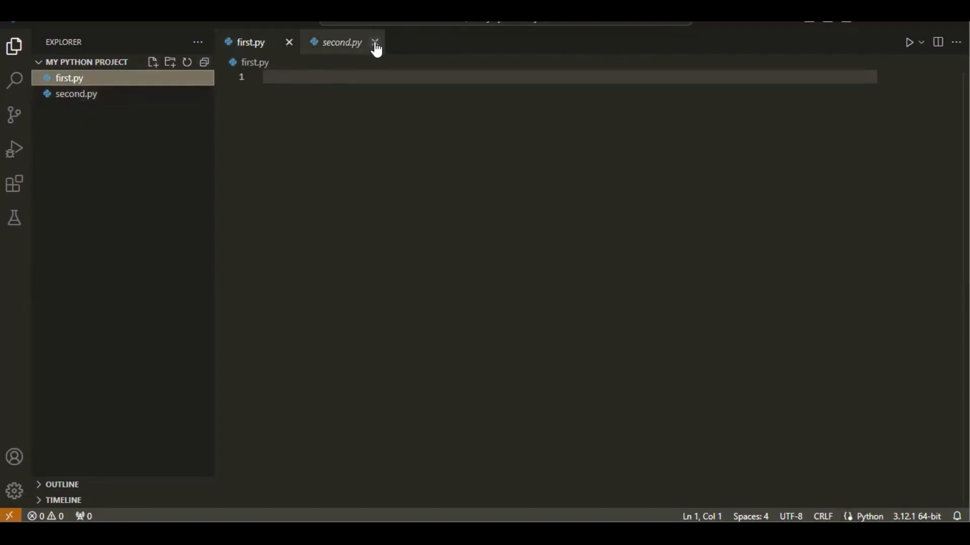
{"action": "left_click", "coordinate": [375, 43]}
Delete second.py from the project folder, moving it to the Recycle Bin
{"action": "left_click", "coordinate": [60, 100]}
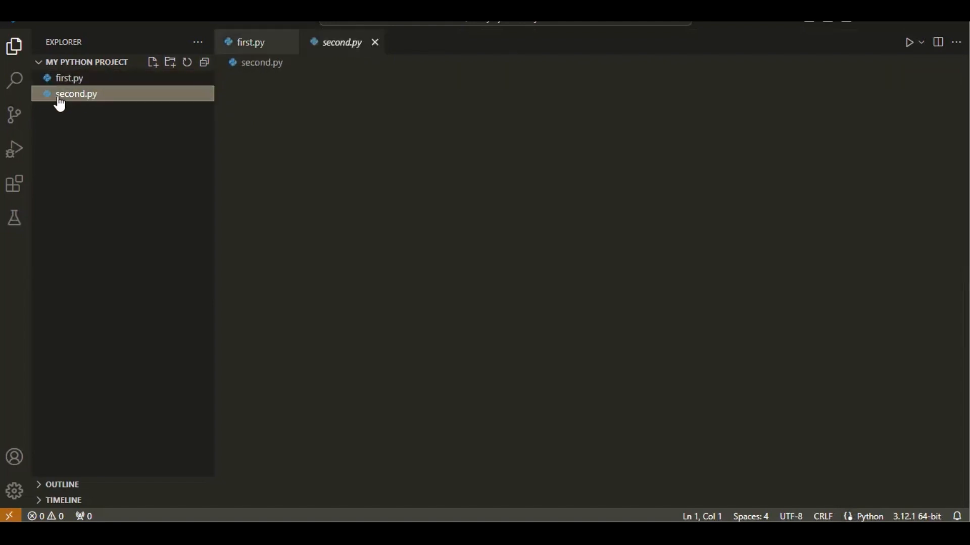
{"action": "key", "text": "Delete"}
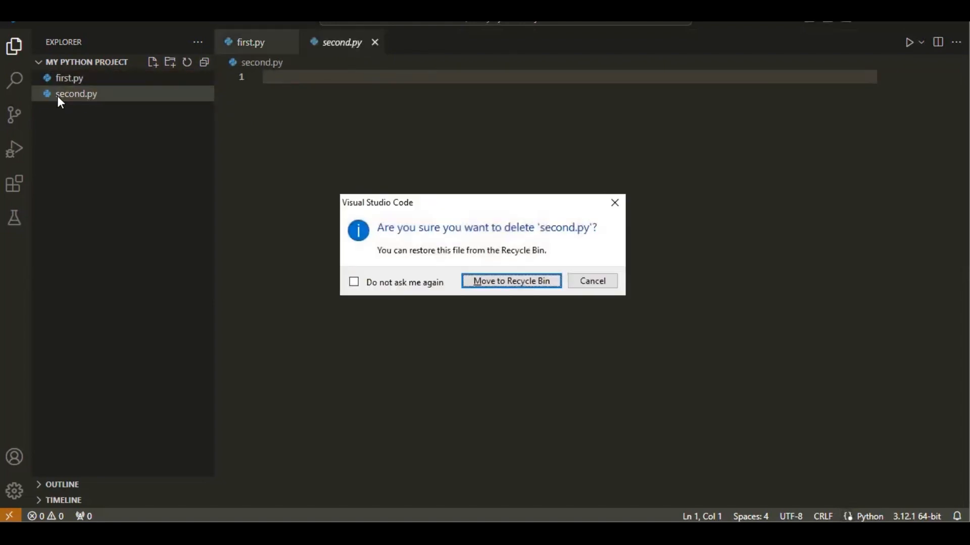
{"action": "left_click", "coordinate": [502, 284]}
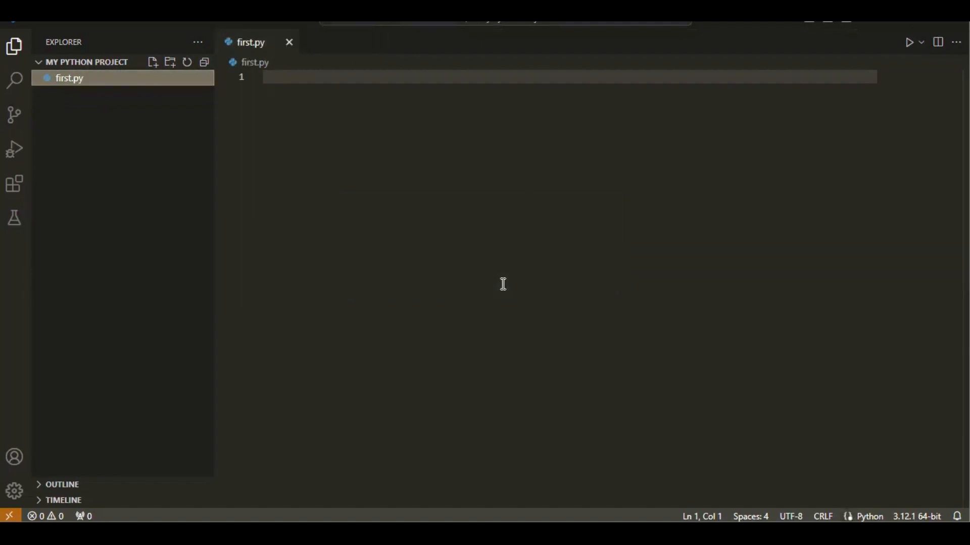